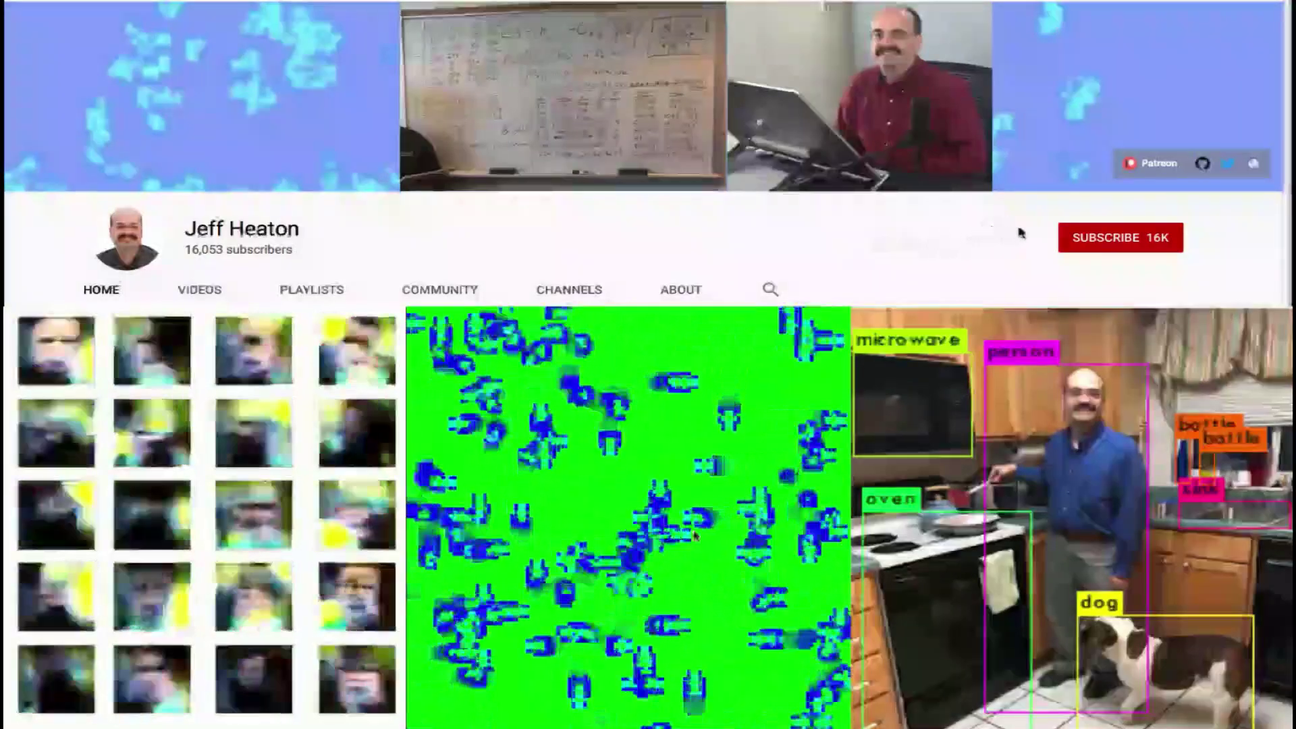
Subscribe to the machine learning lecture's YouTube channel.
click(1088, 238)
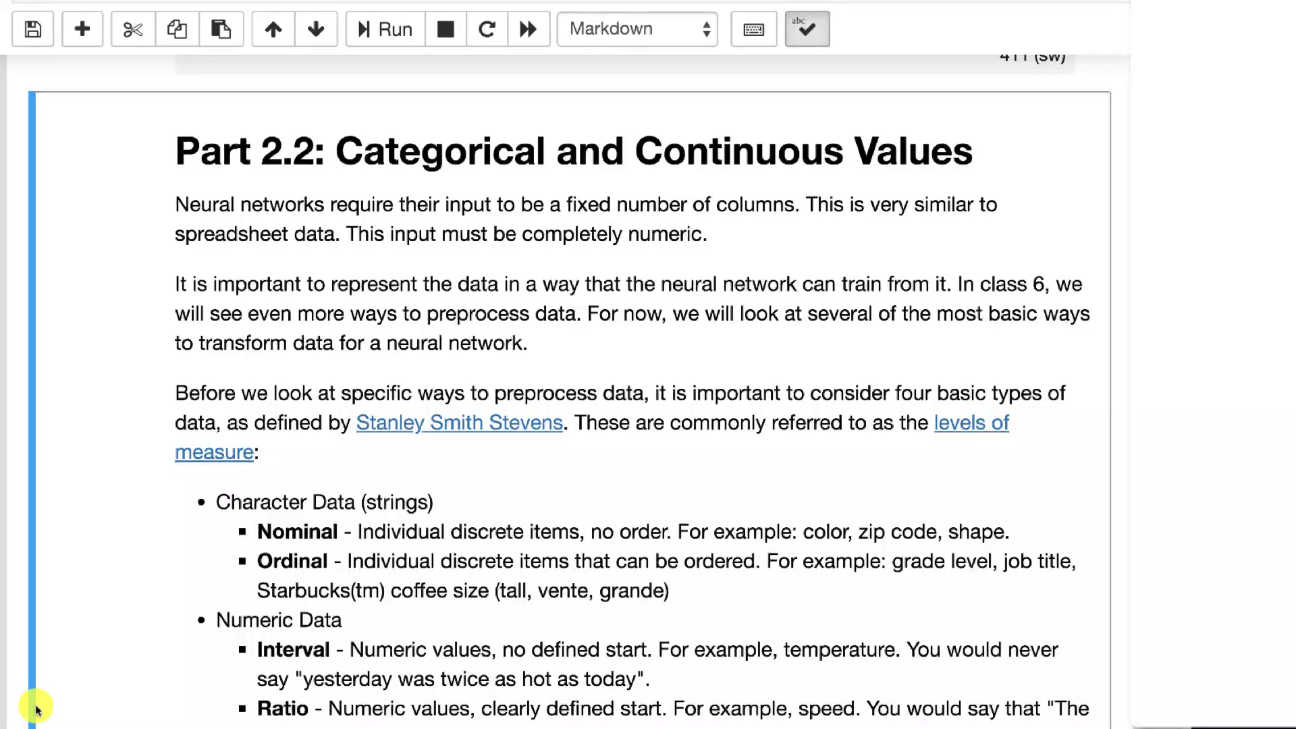
scroll(36, 709, down, 1)
scroll(35, 709, down, 1)
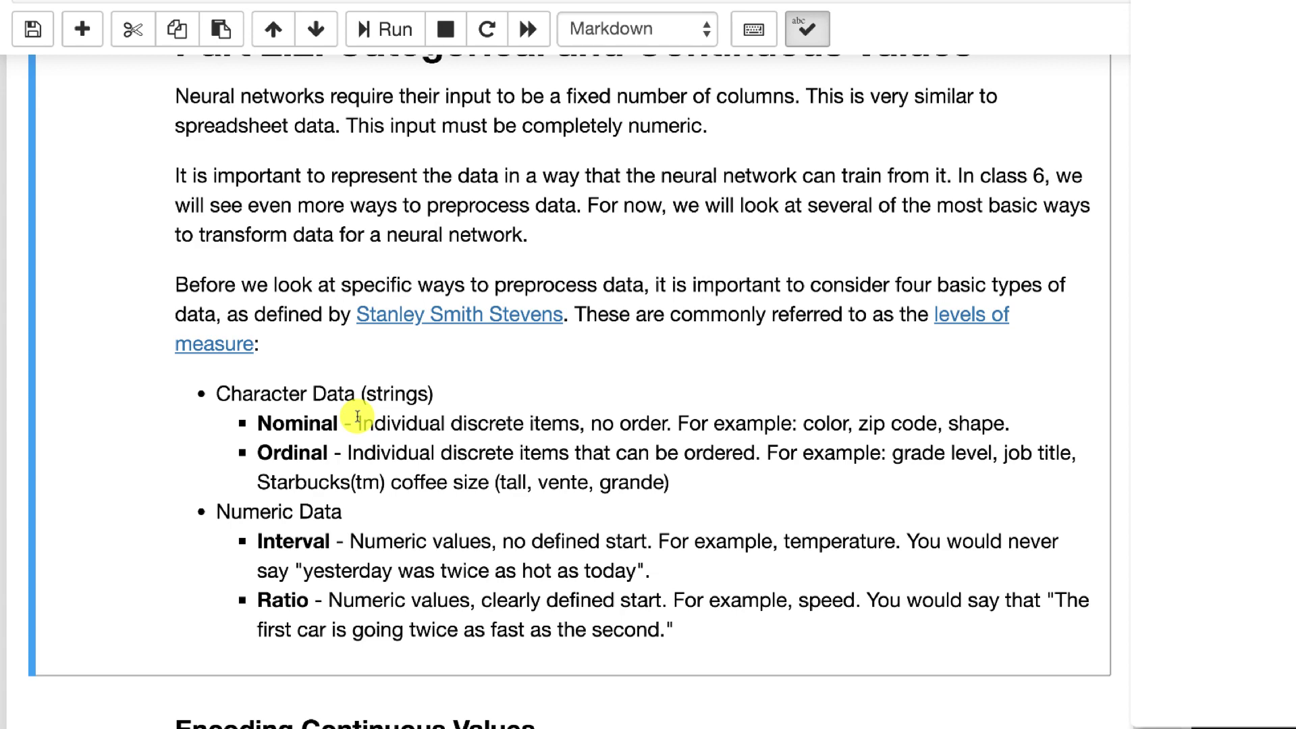
scroll(357, 417, down, 10)
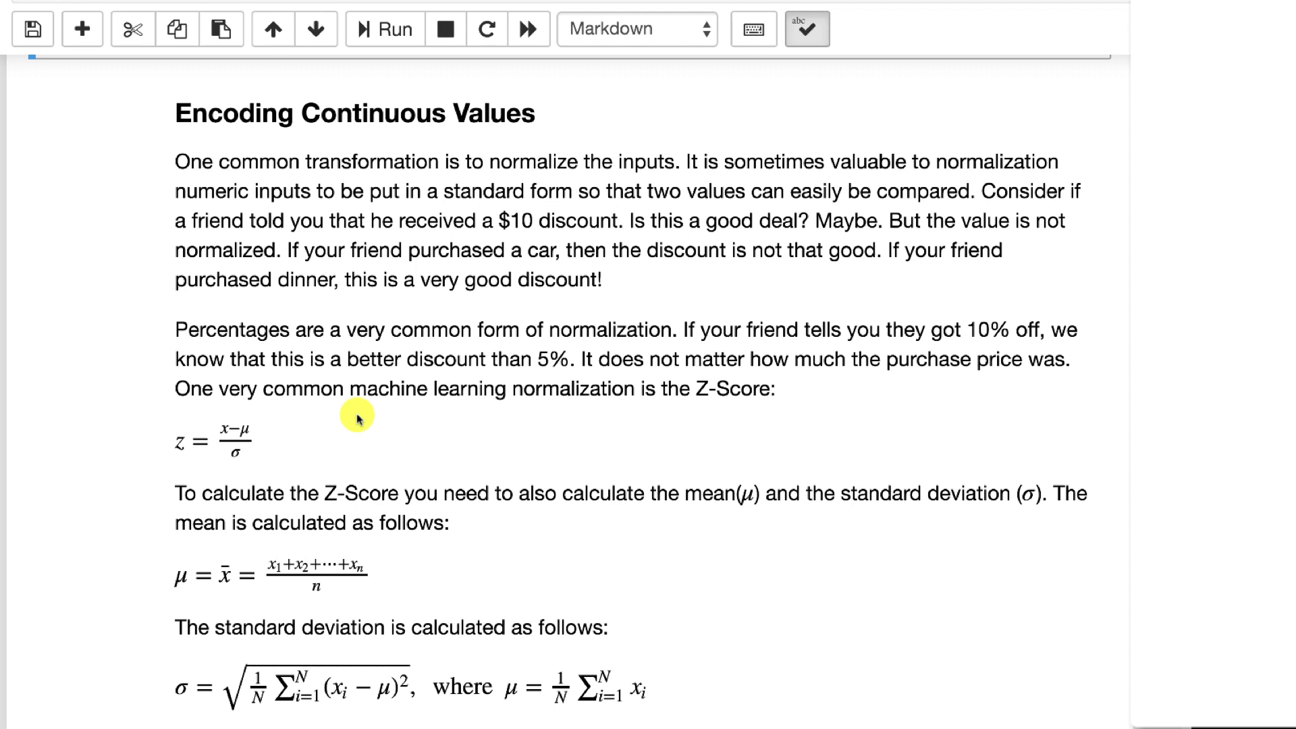
Select the Encoding Continuous Values markdown cell to follow the continuous-values explanation.
click(42, 713)
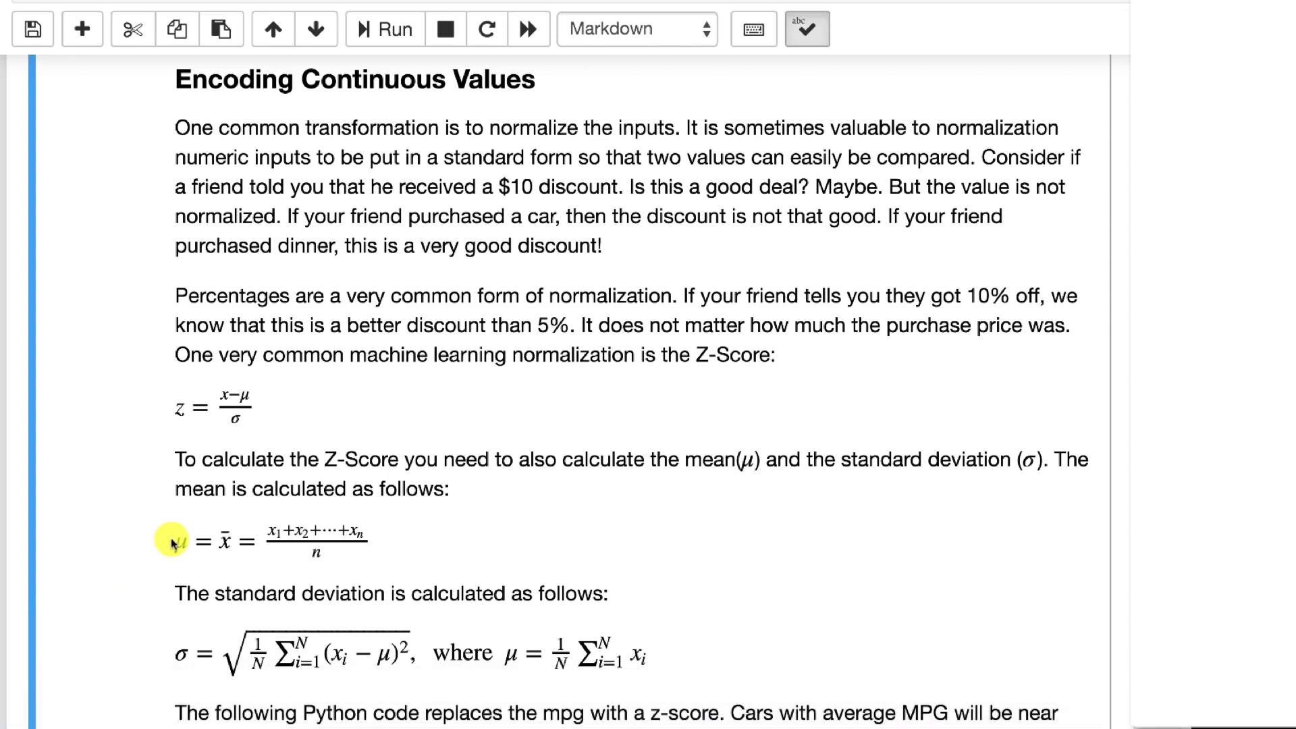
scroll(203, 486, down, 2)
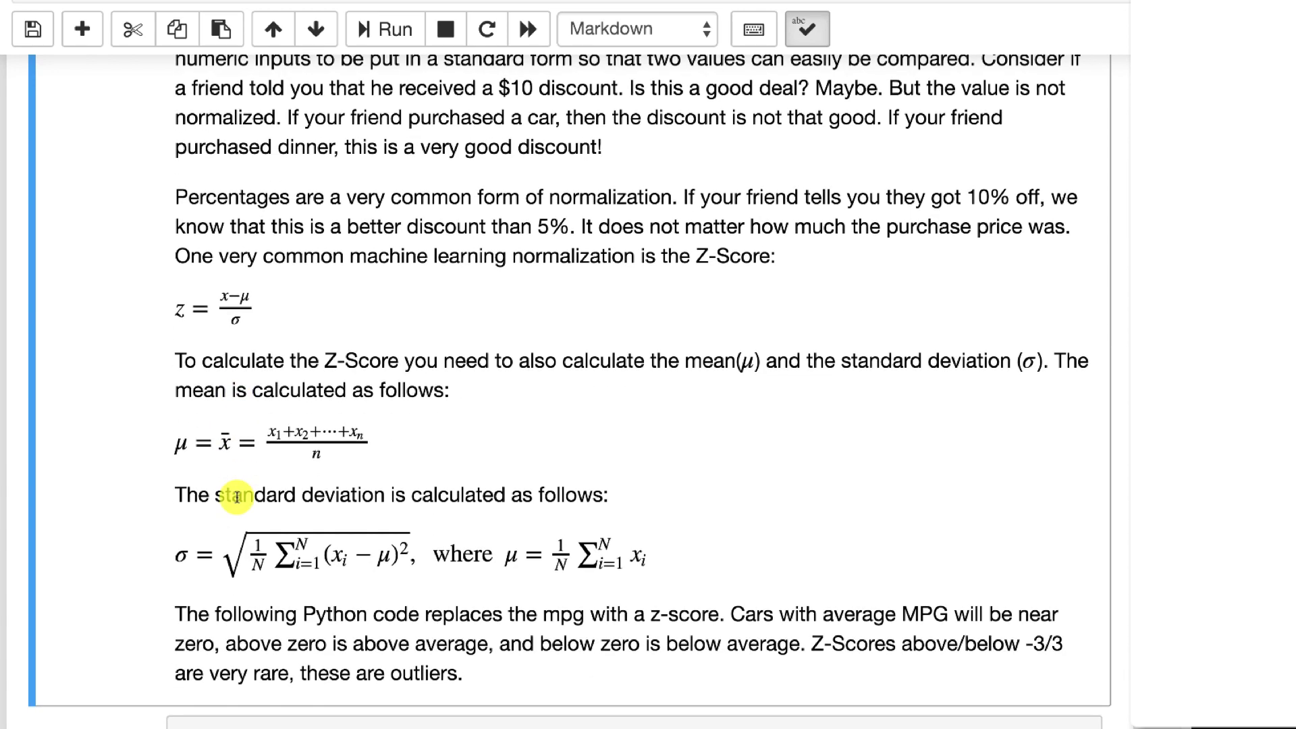
scroll(234, 496, down, 1)
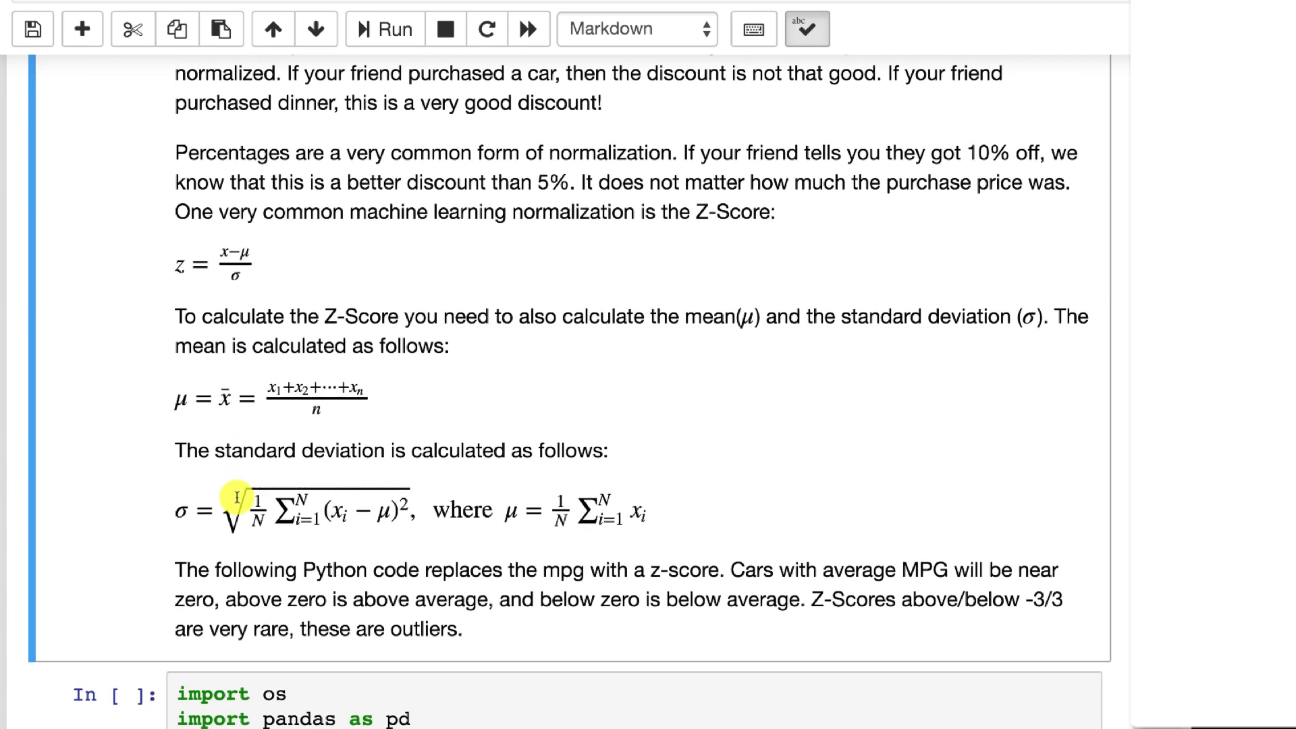
scroll(235, 498, down, 7)
scroll(235, 499, down, 1)
scroll(237, 500, down, 2)
scroll(235, 500, down, 1)
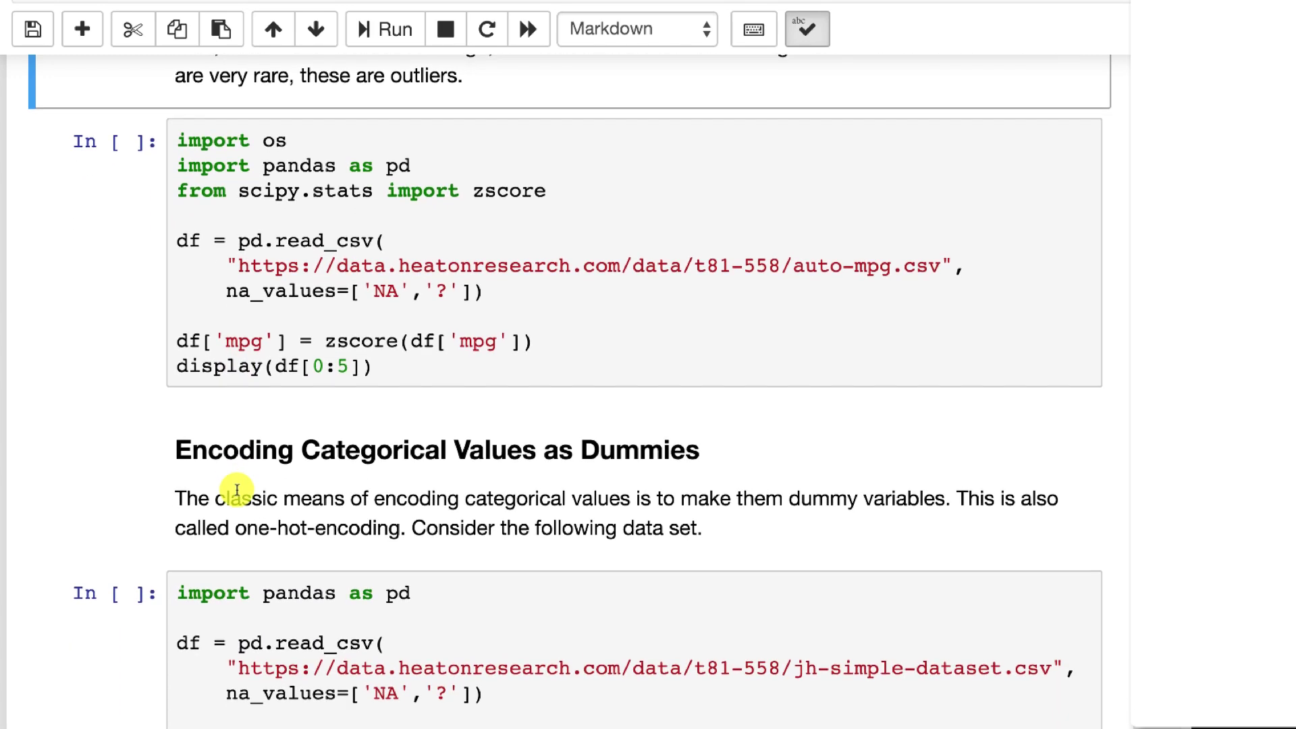
scroll(243, 496, down, 1)
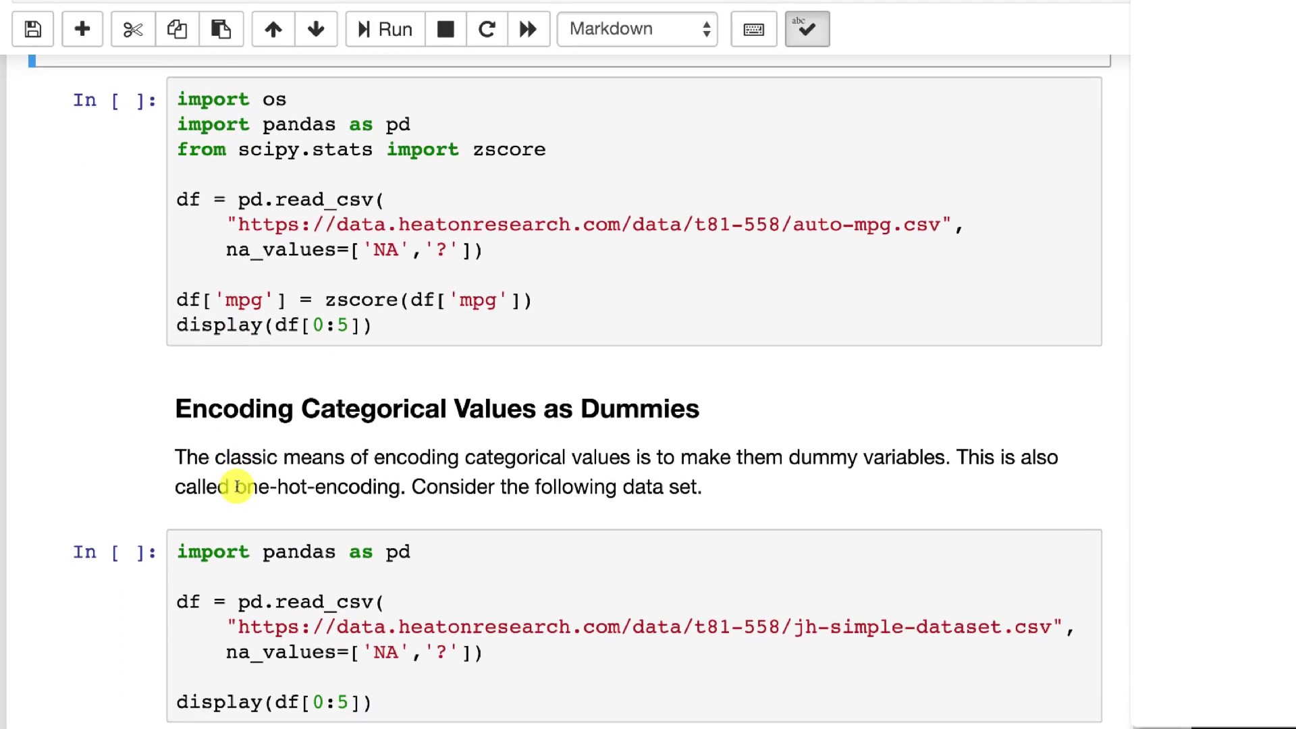
Execute the auto-mpg z-score cell, showing five cars with normalized mpg.
click(300, 217)
click(379, 29)
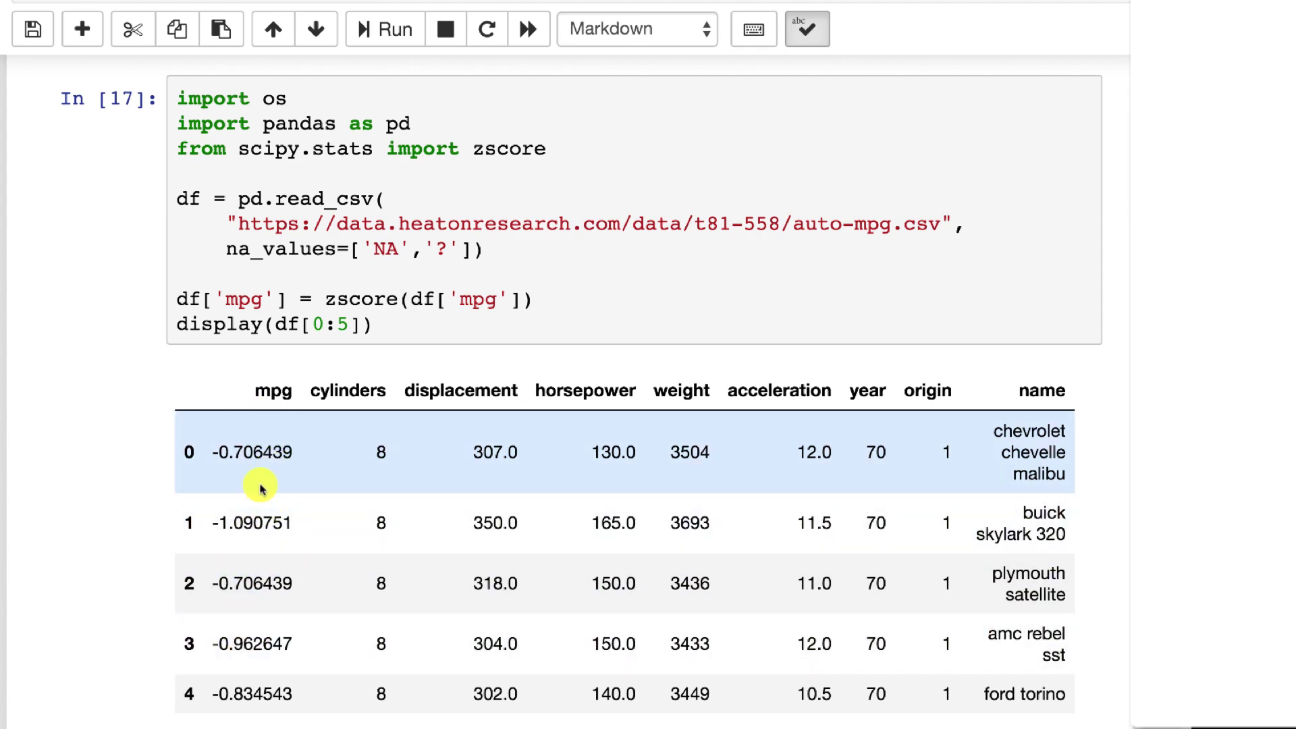
scroll(260, 490, down, 3)
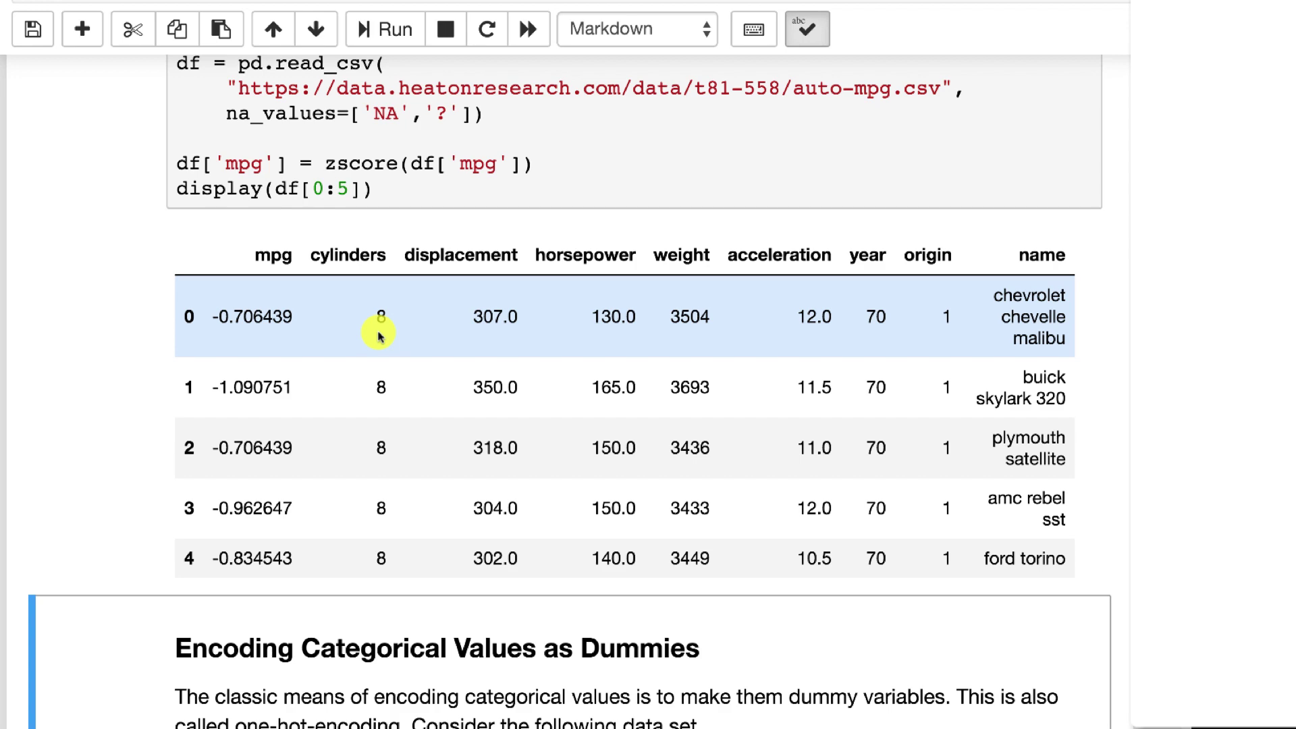
scroll(380, 335, down, 5)
scroll(380, 334, down, 2)
scroll(378, 330, down, 3)
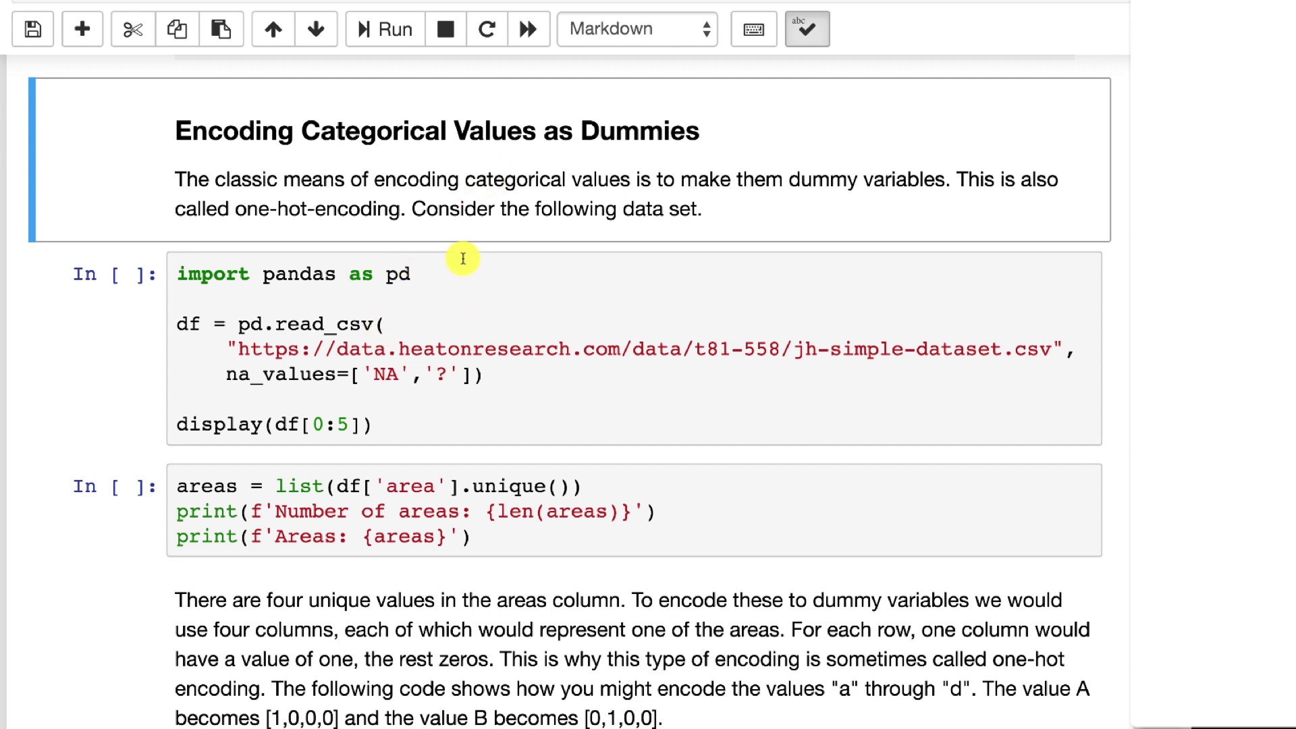
Run the jh-simple-dataset import cell to show its first five rows.
click(395, 30)
click(394, 30)
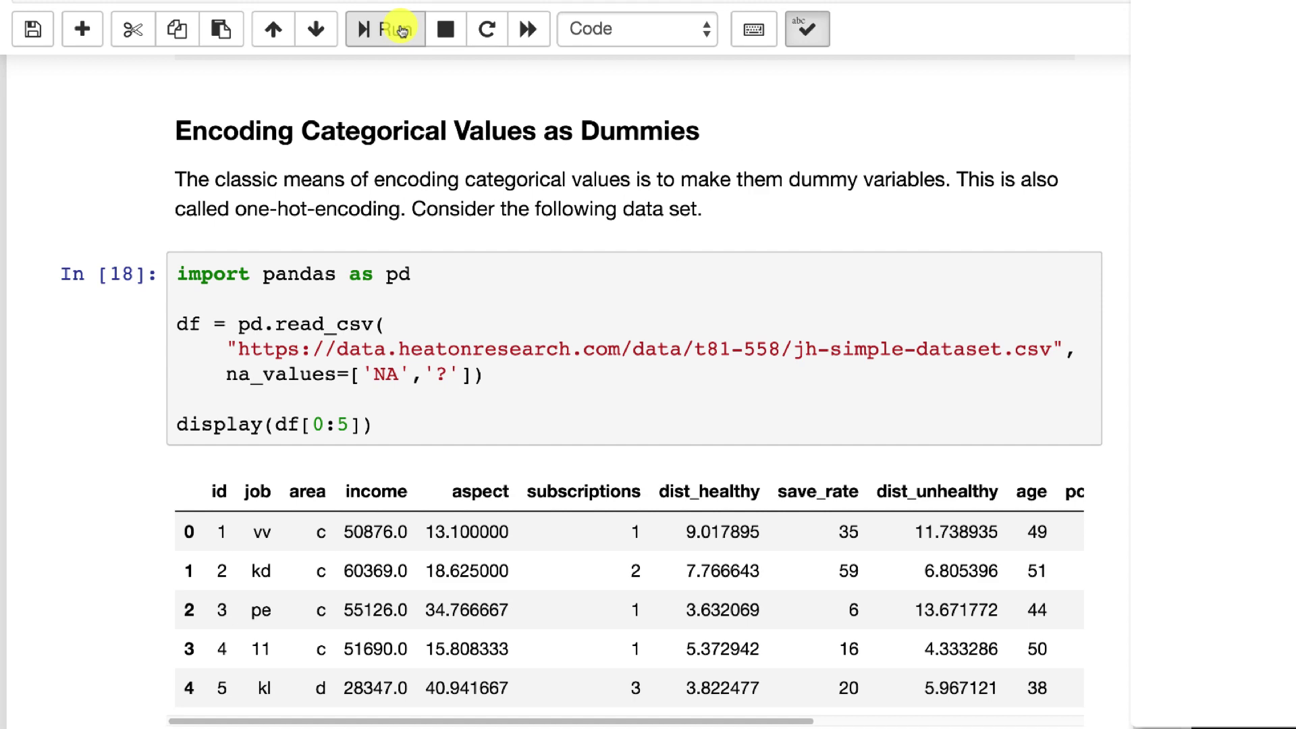
scroll(368, 241, down, 1)
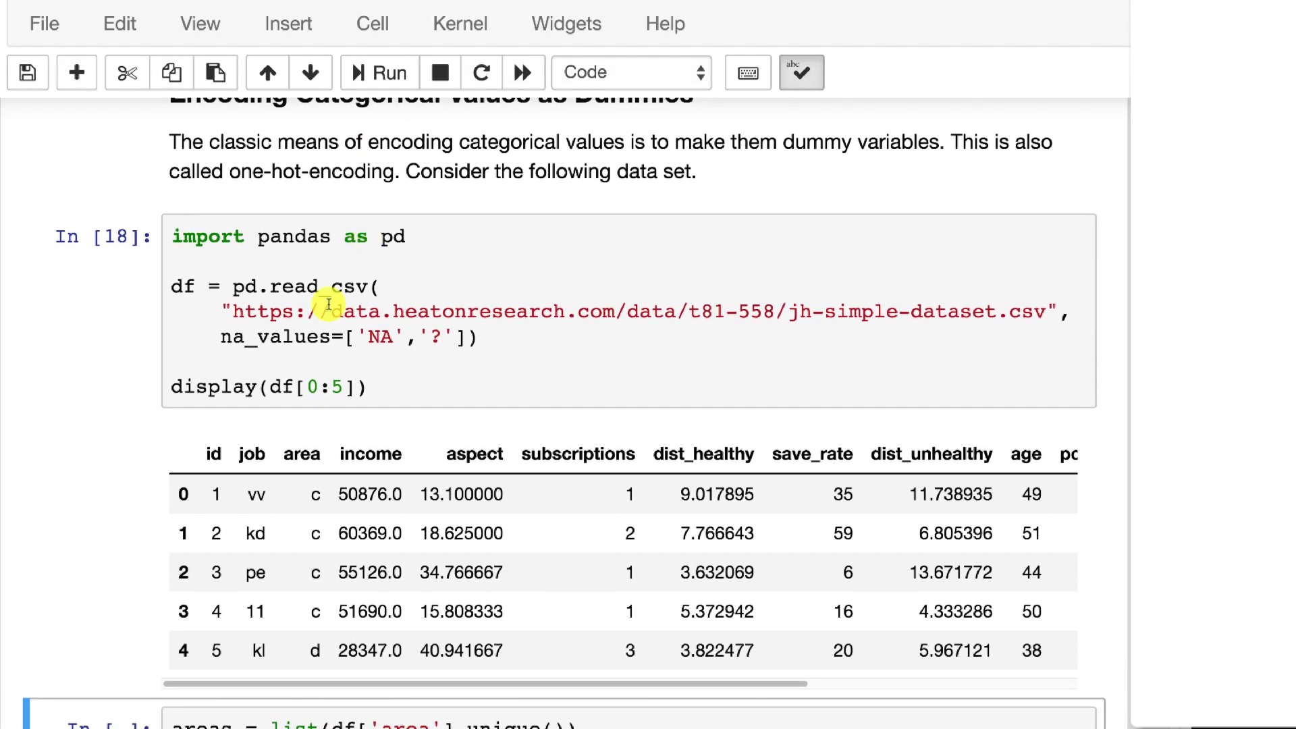
scroll(217, 451, down, 1)
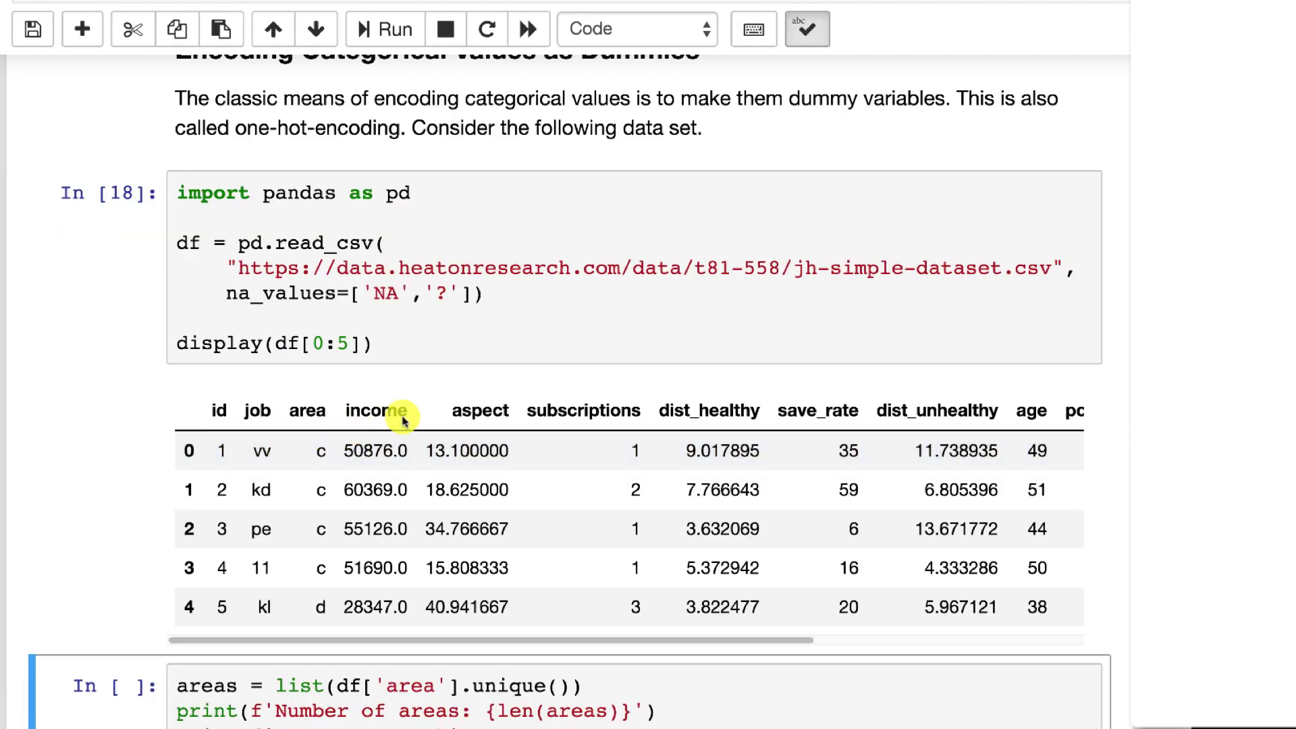
scroll(688, 490, right, 3)
scroll(610, 496, left, 3)
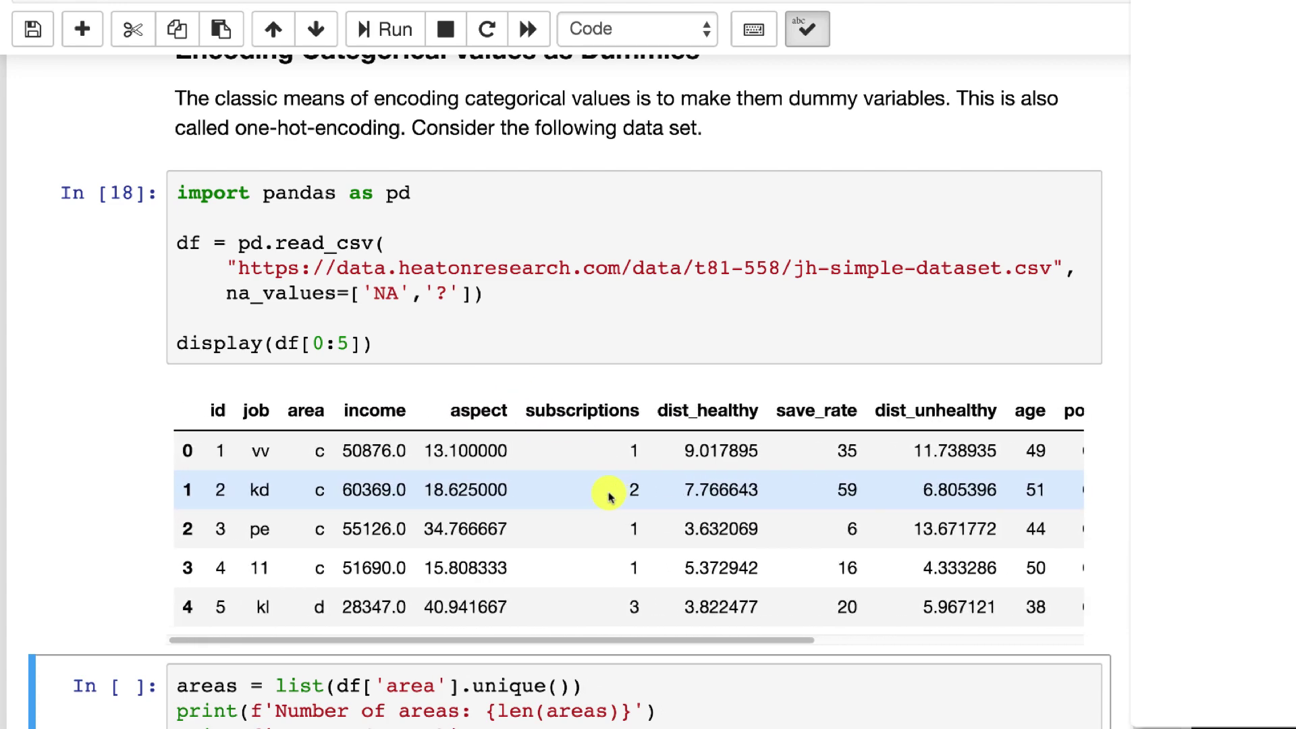
scroll(610, 496, down, 5)
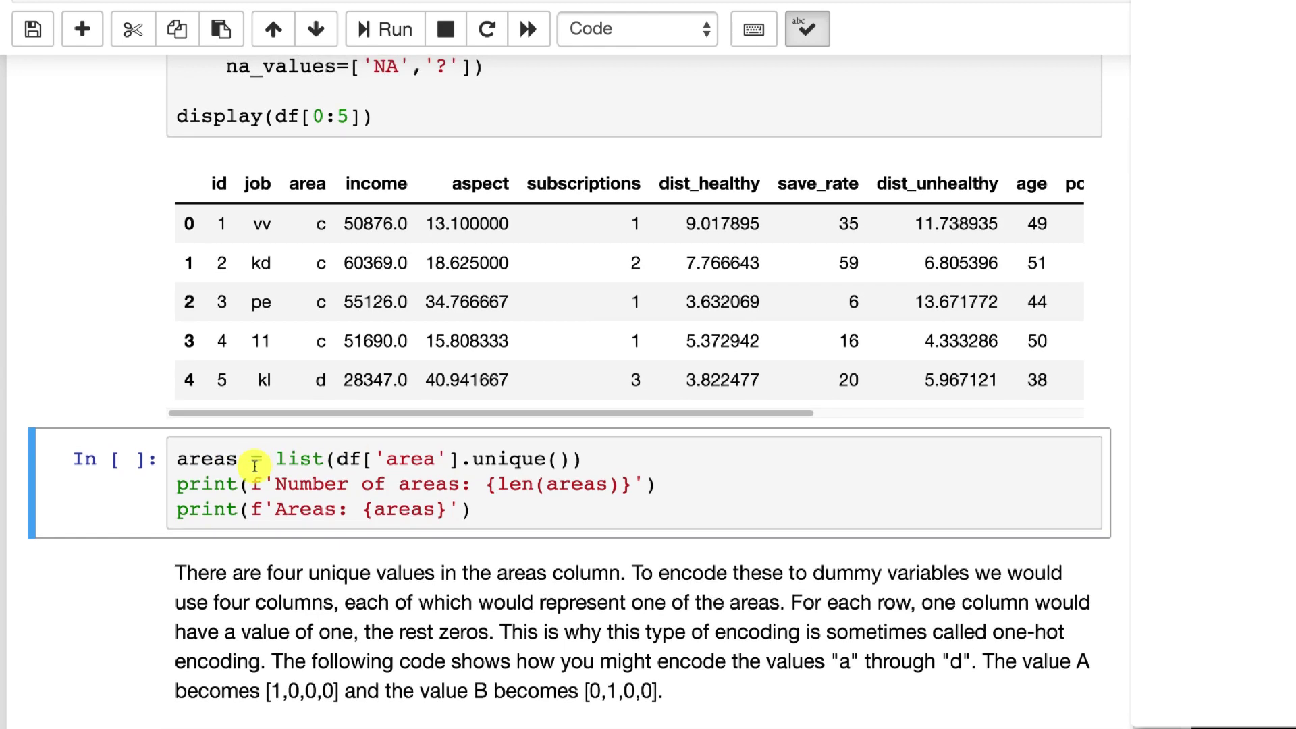
Execute the areas cell, which lists four unique areas: c, d, a, b.
click(251, 458)
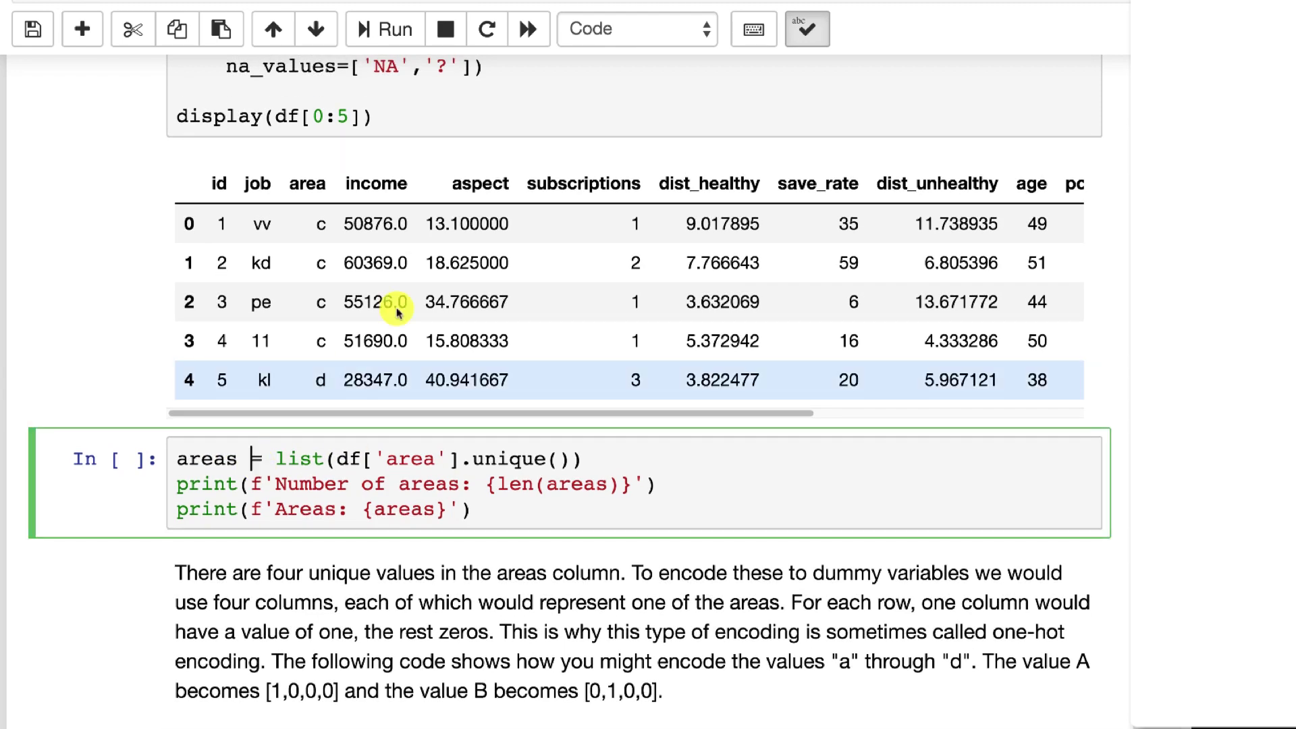
click(393, 30)
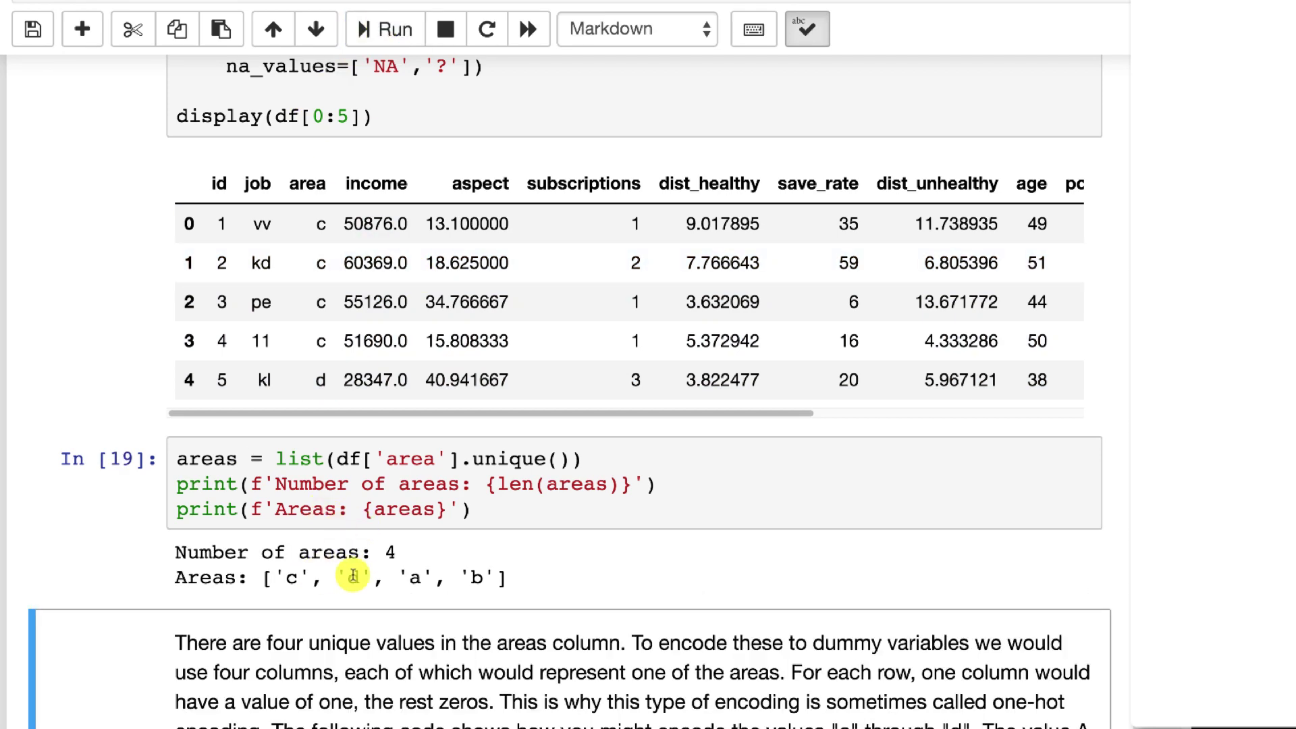
scroll(540, 559, down, 5)
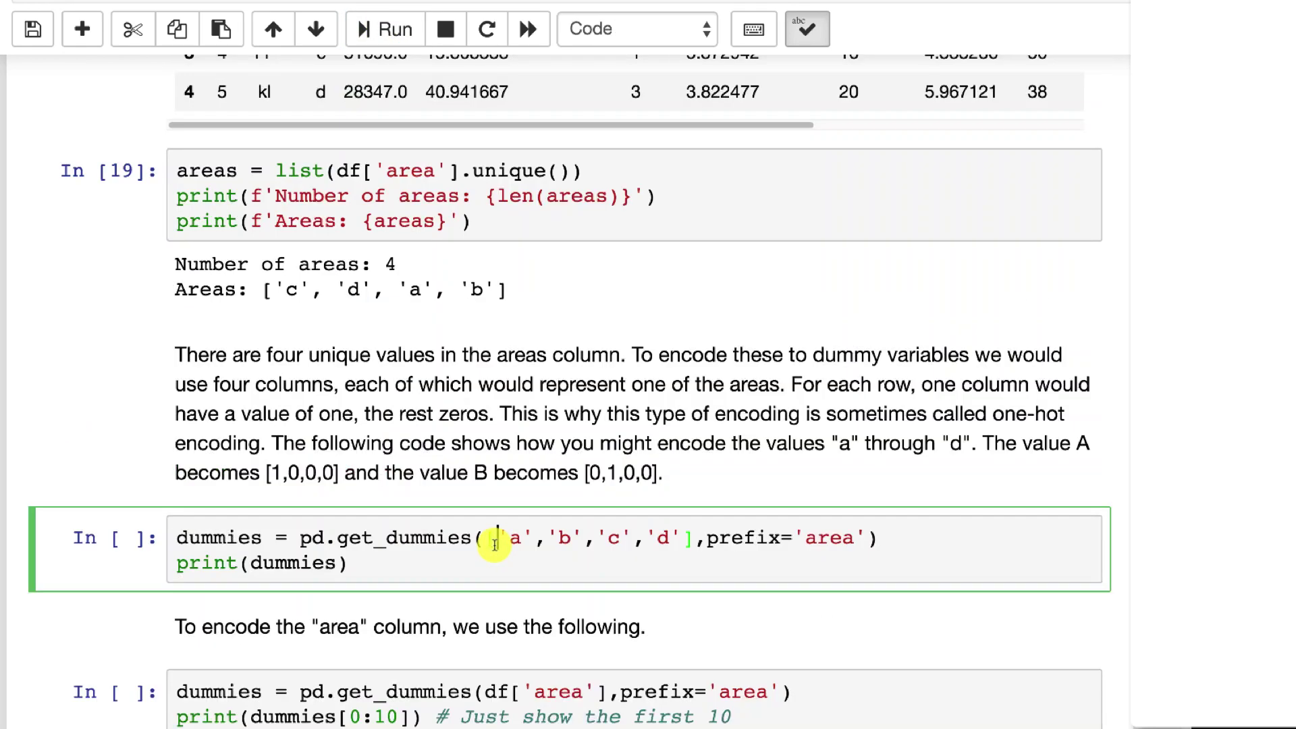
Run get_dummies on ['a','b','c','d'] with prefix 'area' to show one-hot columns.
click(377, 27)
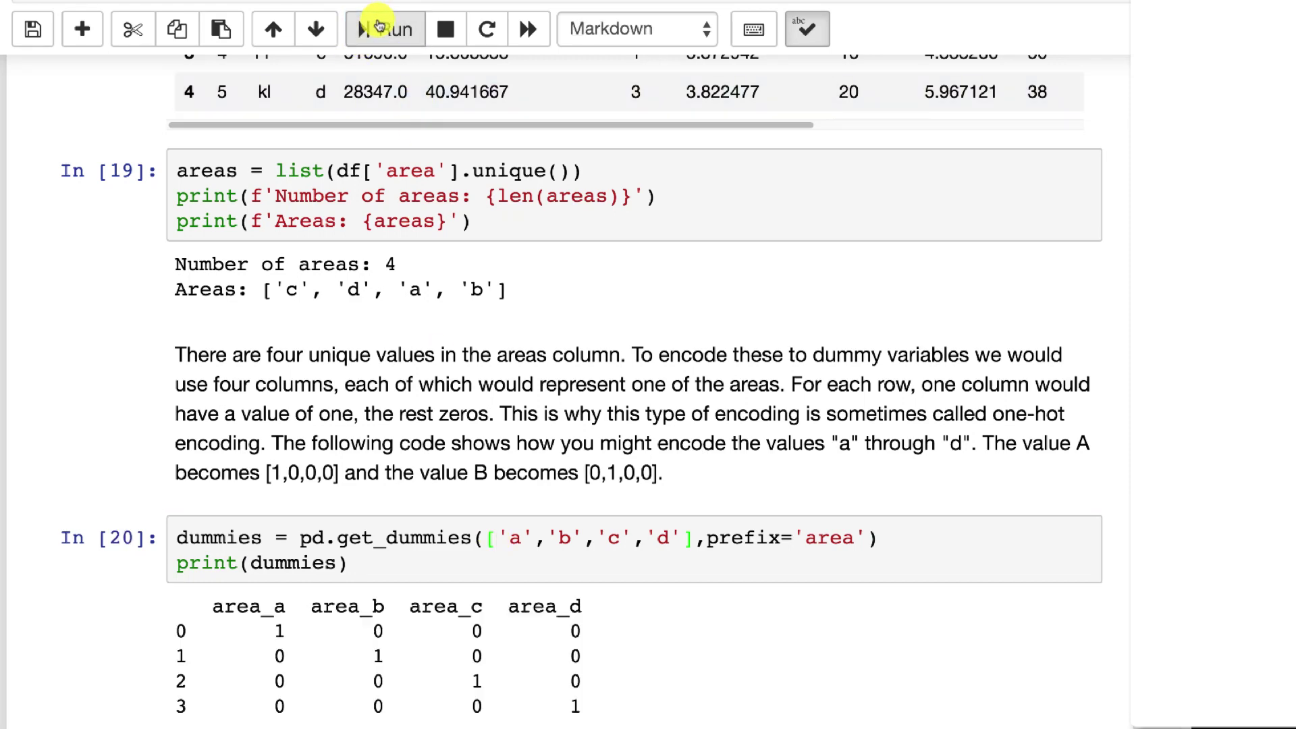
scroll(399, 198, down, 2)
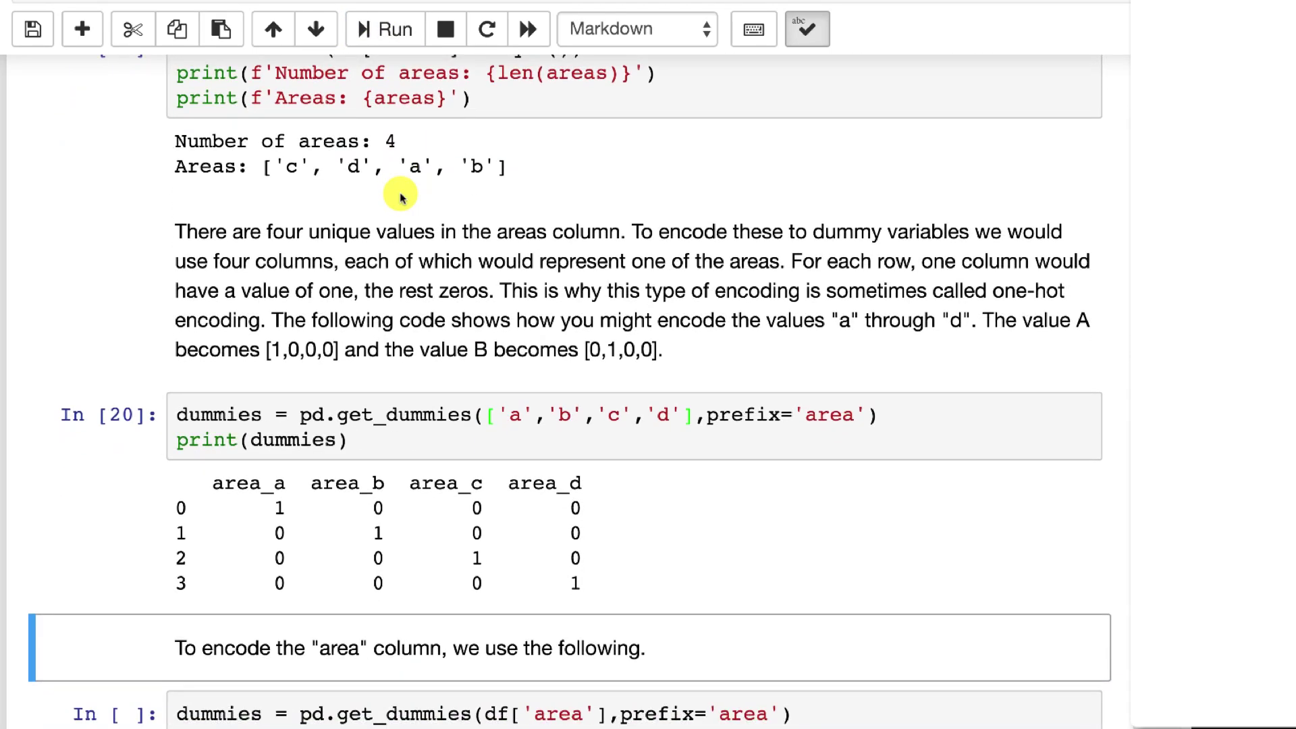
scroll(401, 198, down, 3)
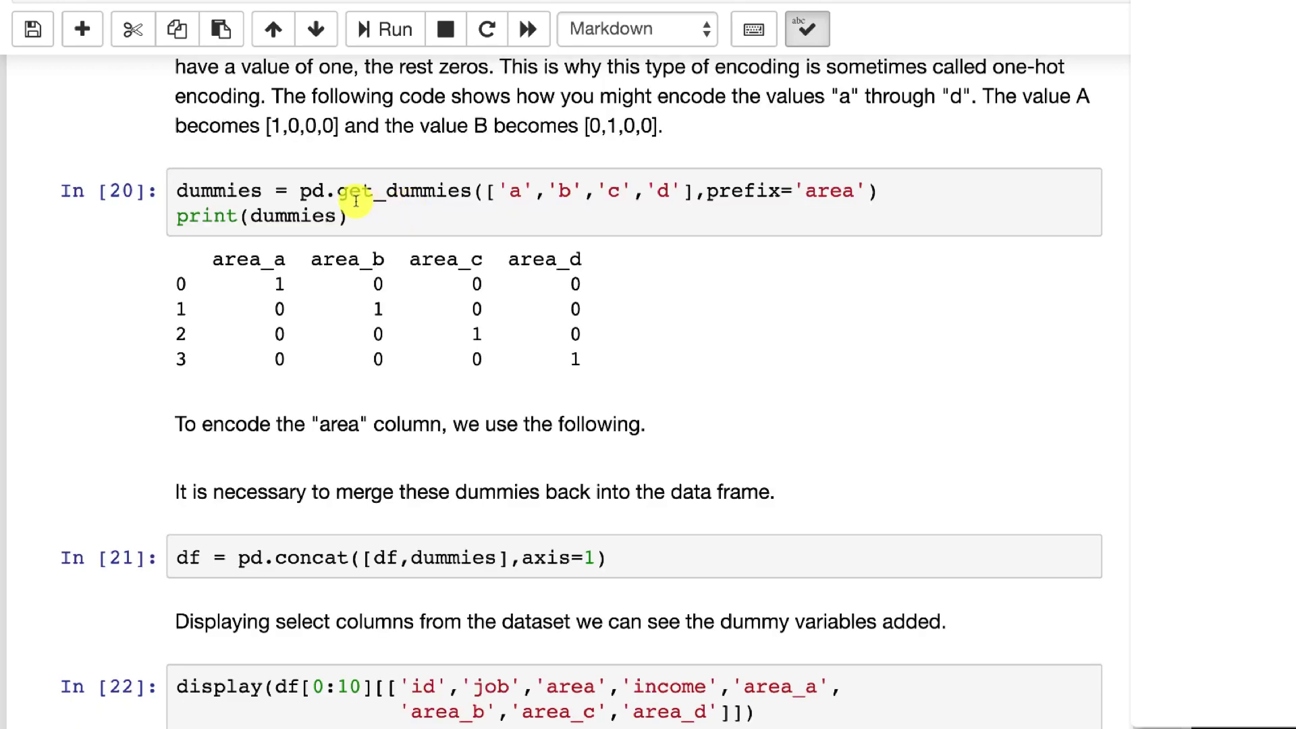
Run the area get_dummies and pd.concat cells, adding area_a–area_d to the data frame.
drag(282, 189, 707, 191)
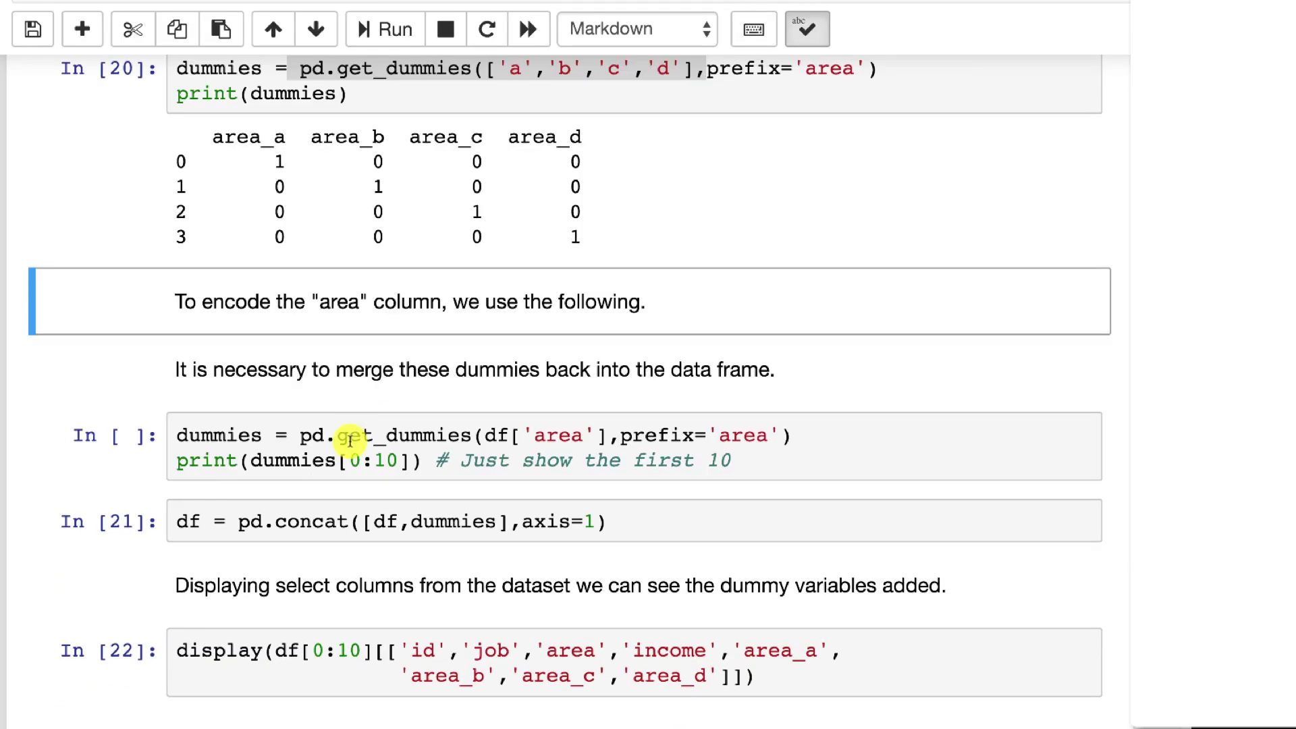
click(340, 436)
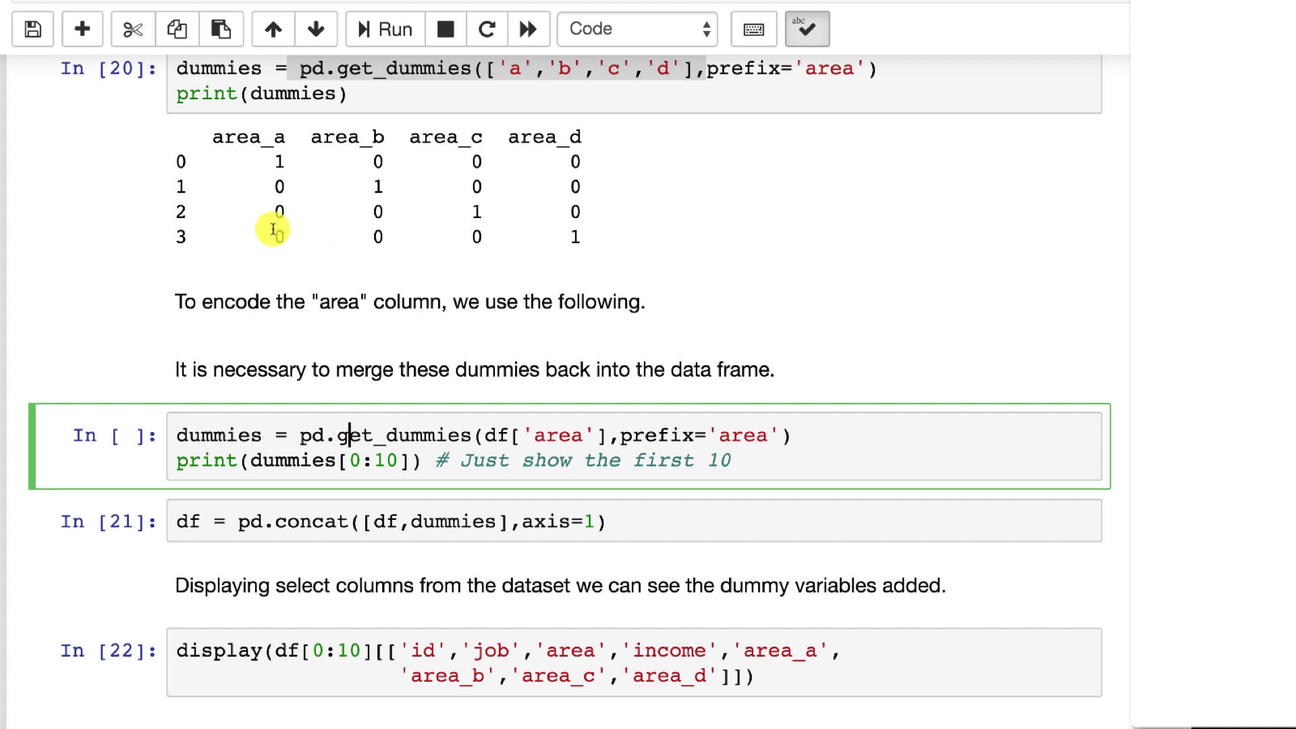
click(381, 30)
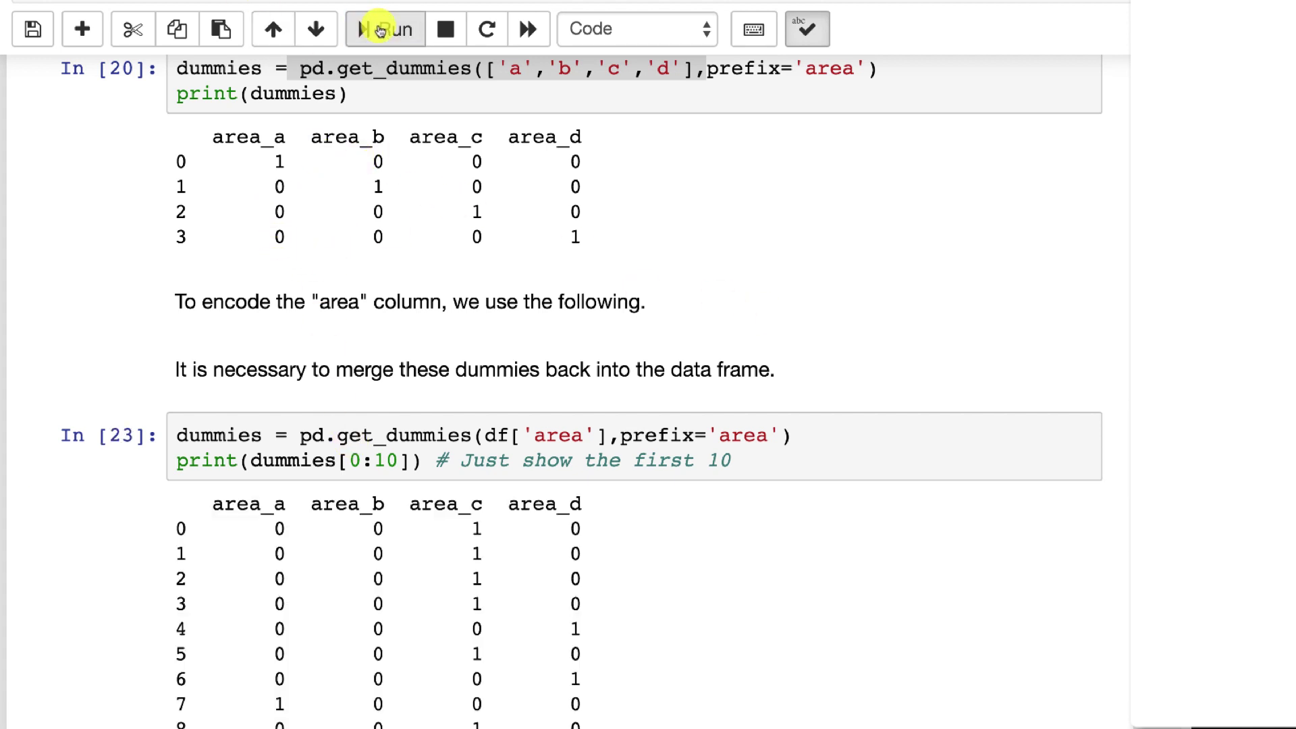
scroll(440, 310, down, 2)
scroll(440, 310, down, 2)
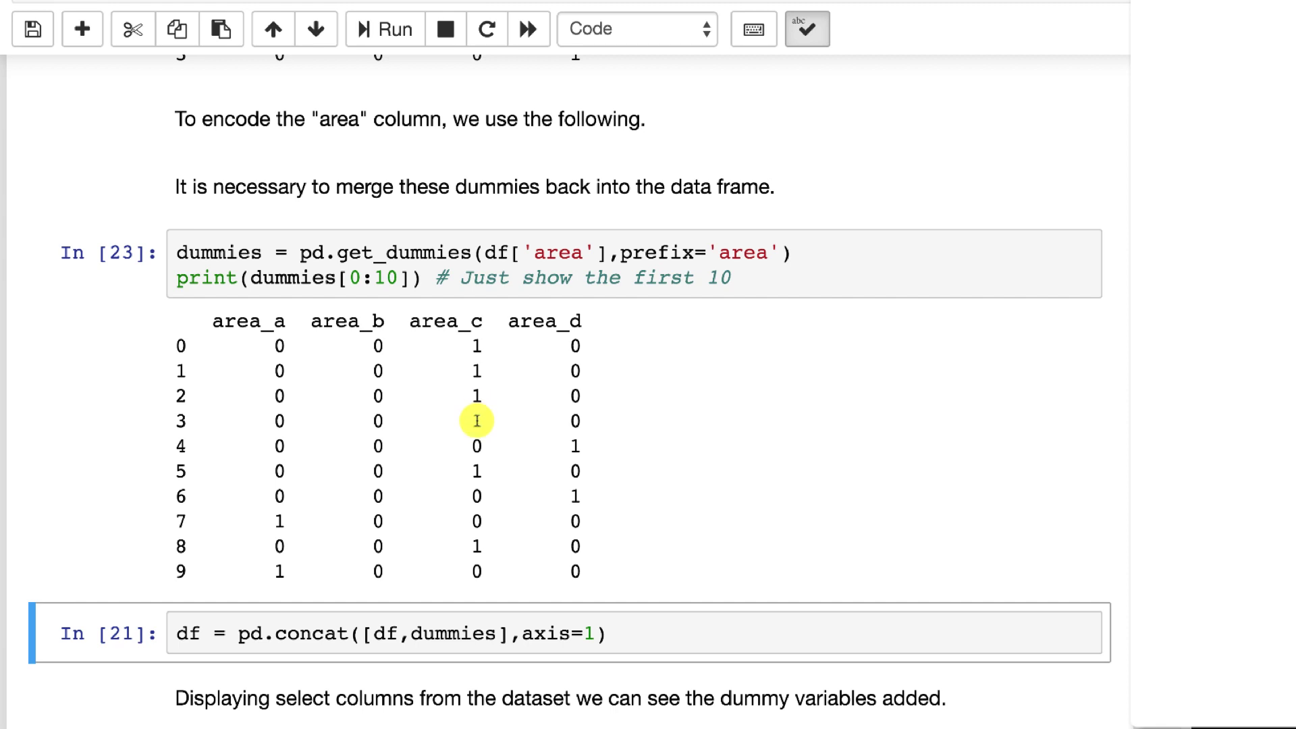
scroll(445, 500, down, 3)
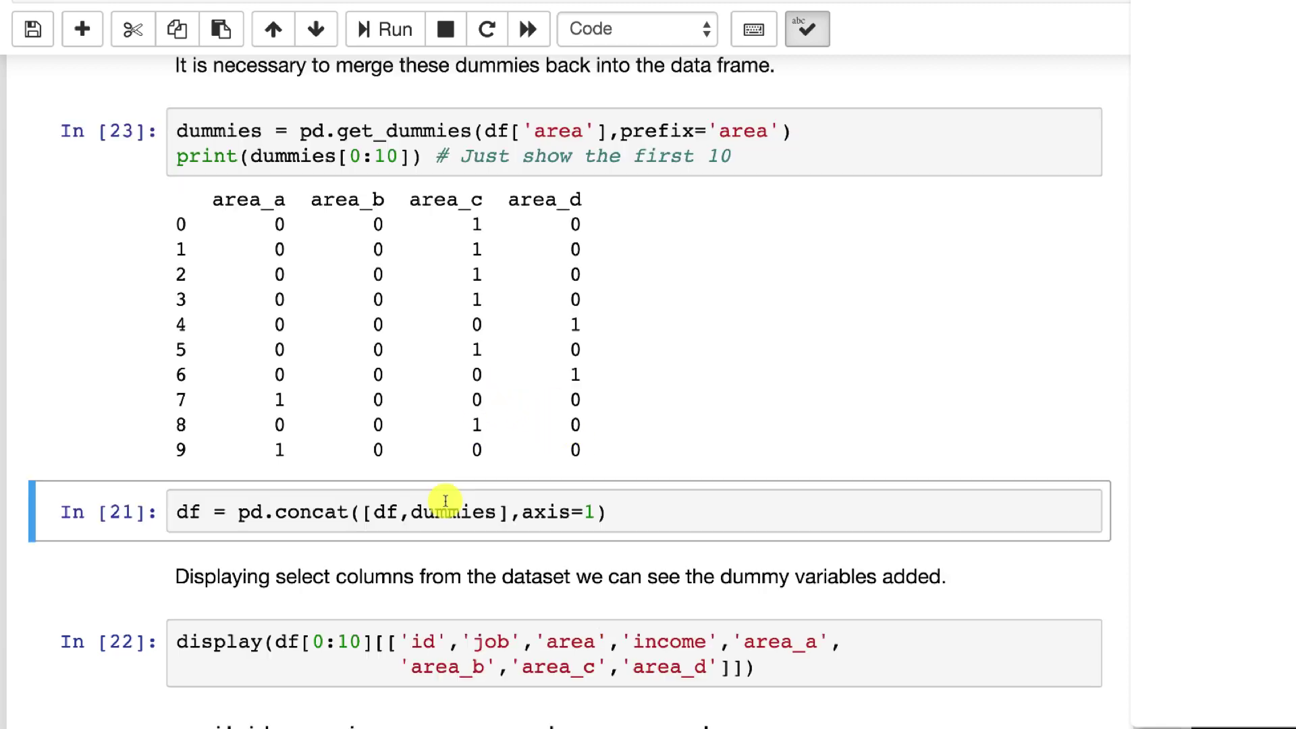
click(444, 500)
click(366, 30)
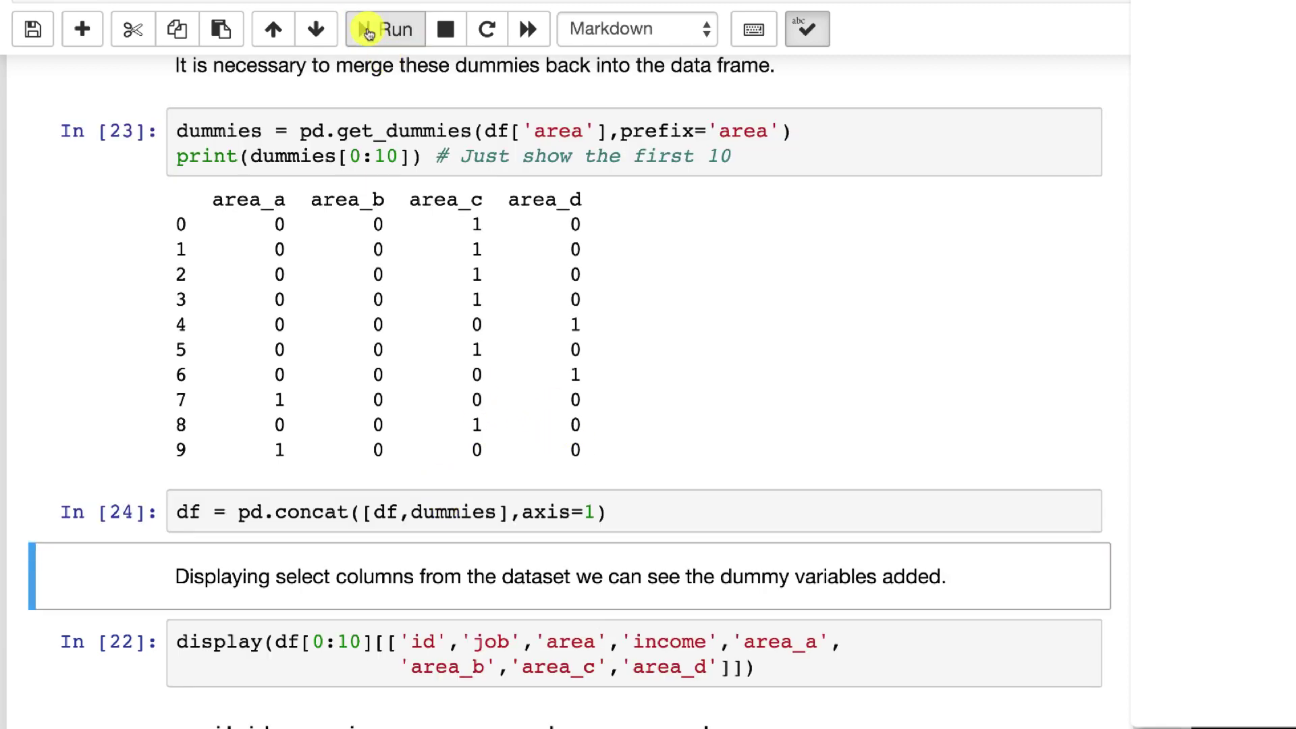
scroll(447, 206, down, 1)
scroll(449, 217, down, 3)
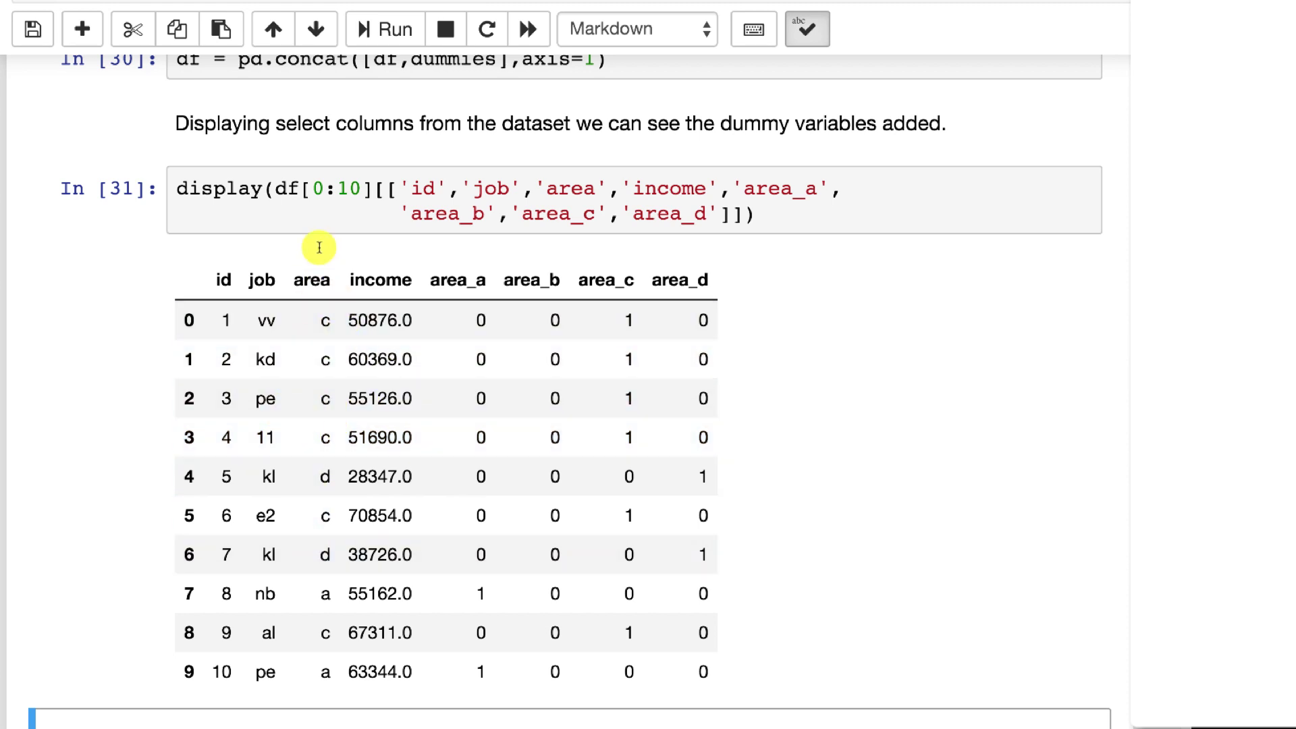
scroll(322, 442, down, 2)
scroll(325, 523, down, 1)
scroll(290, 530, down, 1)
Run the df.drop cell that removes the area column, leaving the numeric dummy columns.
click(314, 540)
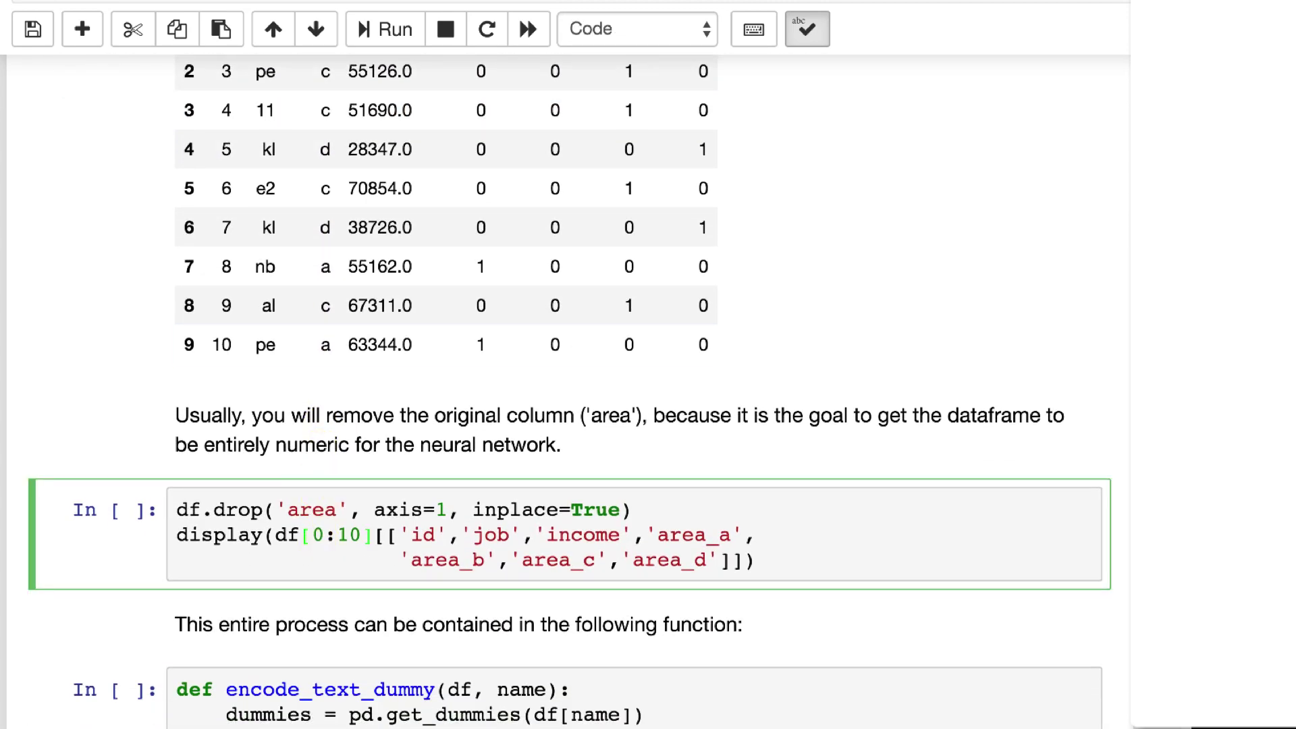
click(368, 32)
scroll(462, 254, down, 1)
scroll(463, 231, down, 3)
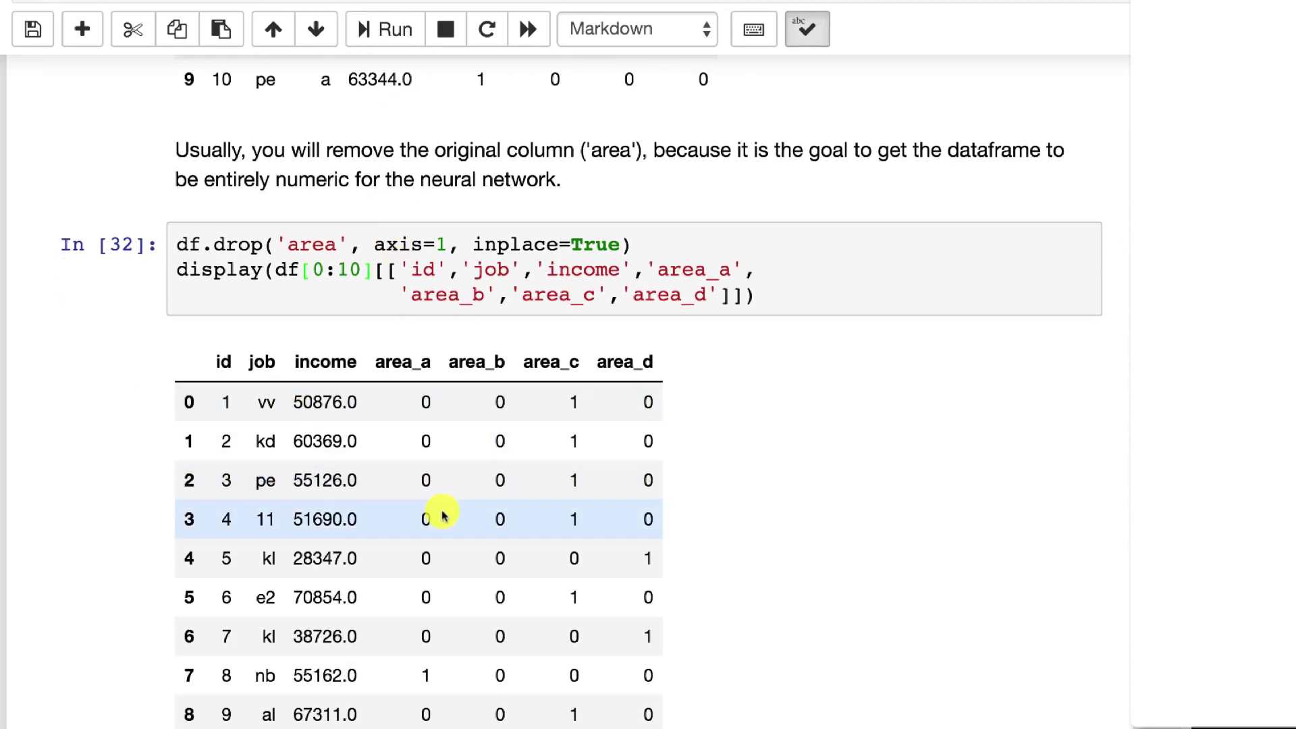
scroll(473, 400, down, 2)
scroll(472, 400, down, 1)
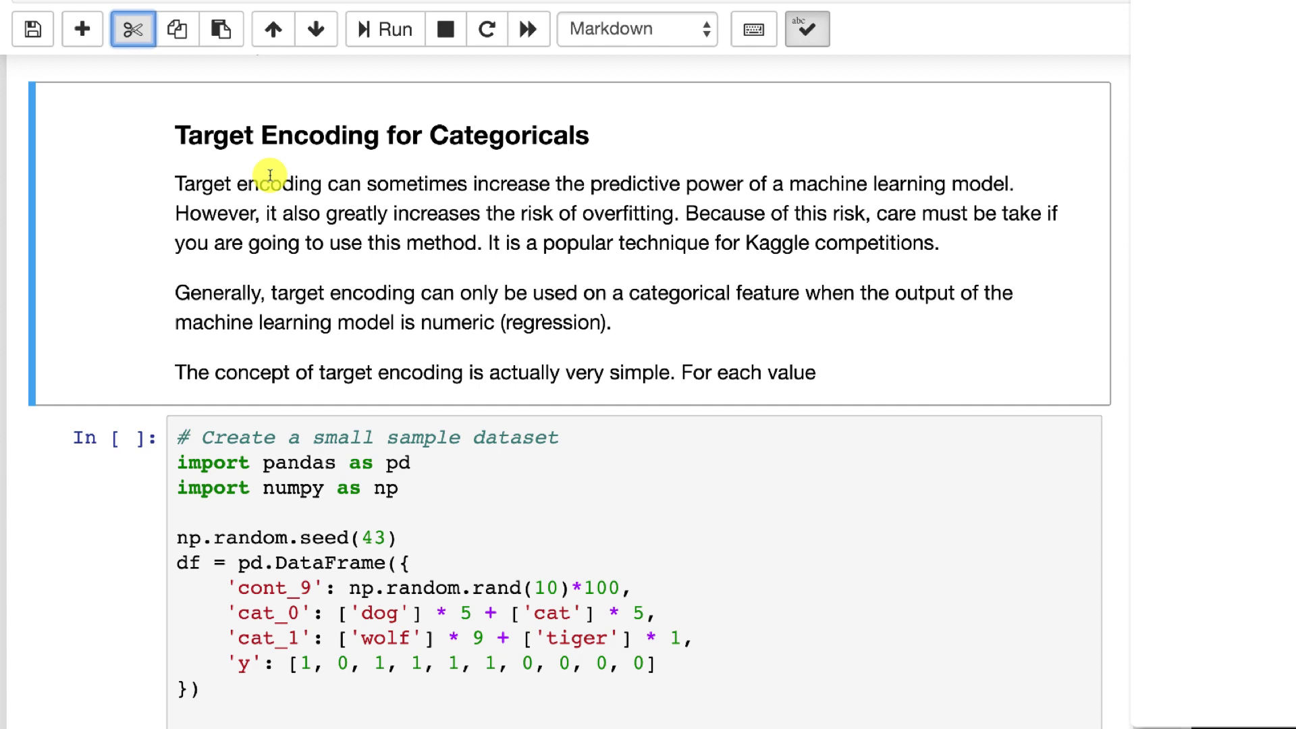
Run the sample cell to show the ten-row dog/cat table.
click(347, 513)
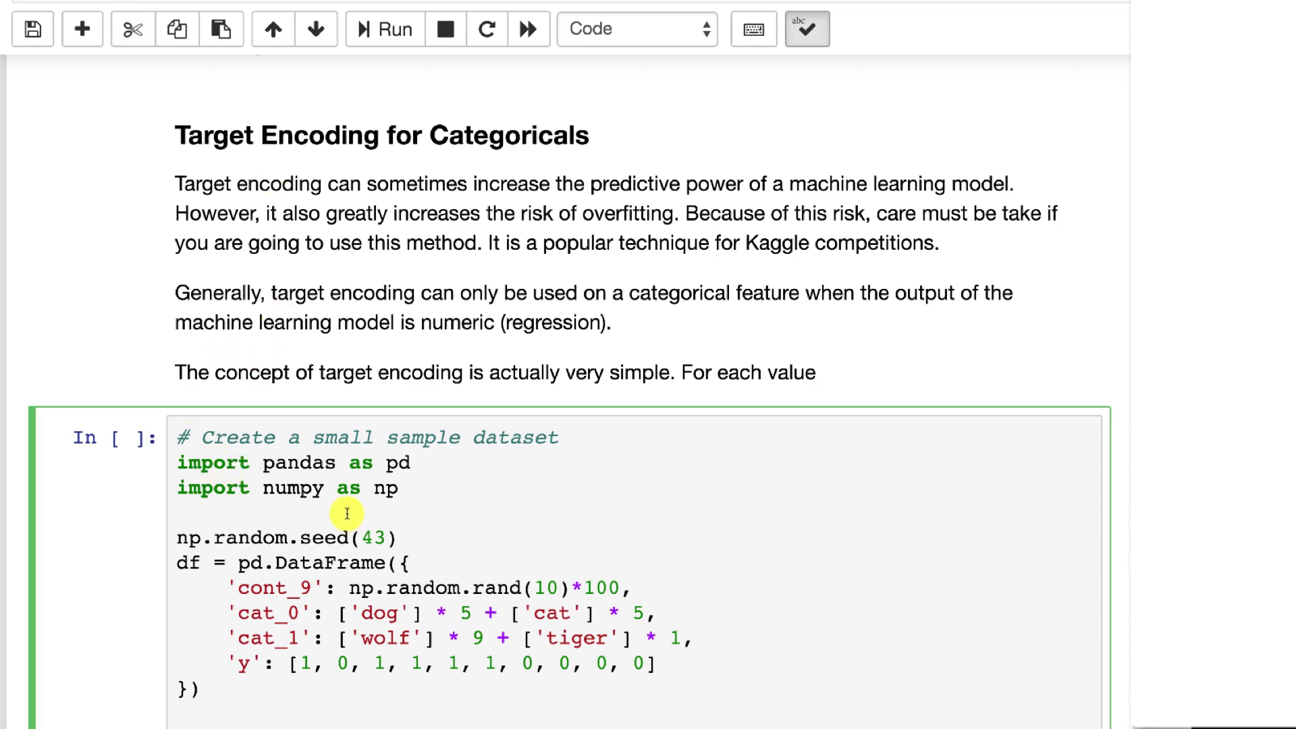
scroll(347, 513, down, 2)
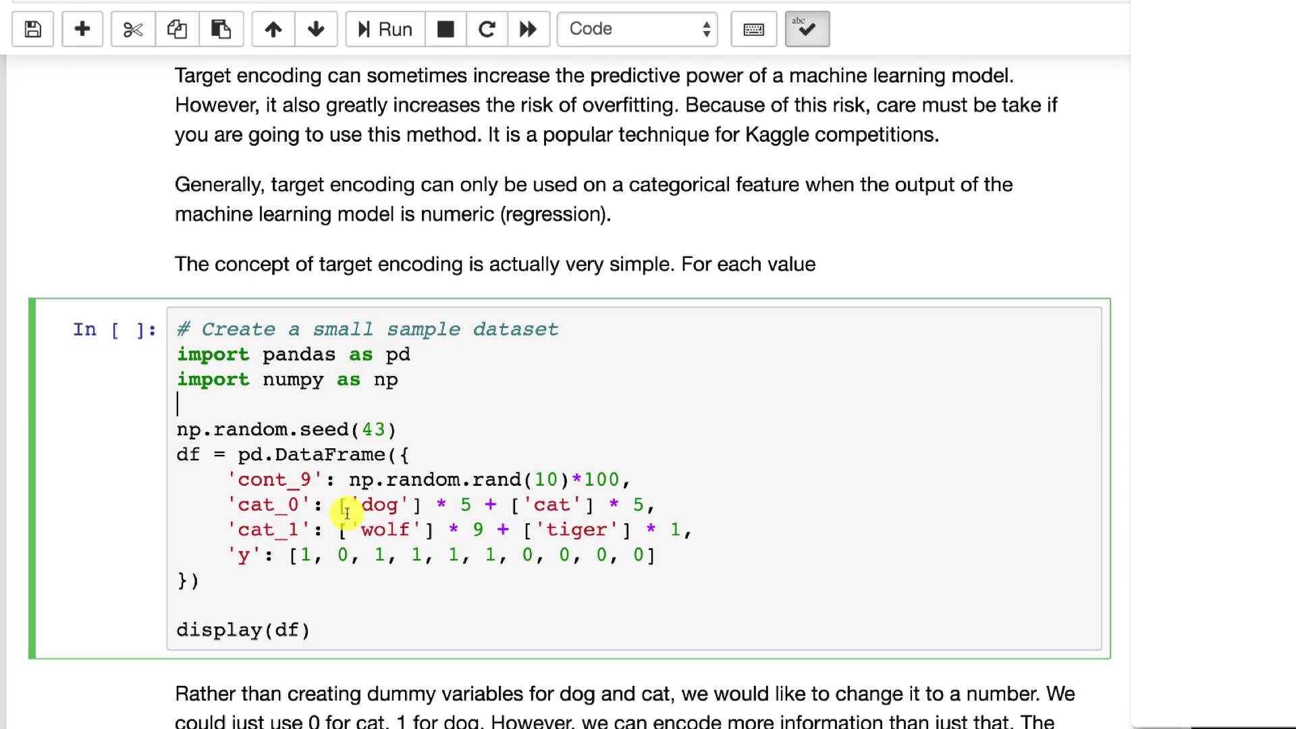
click(388, 27)
scroll(386, 312, down, 5)
scroll(384, 312, down, 2)
scroll(385, 316, down, 1)
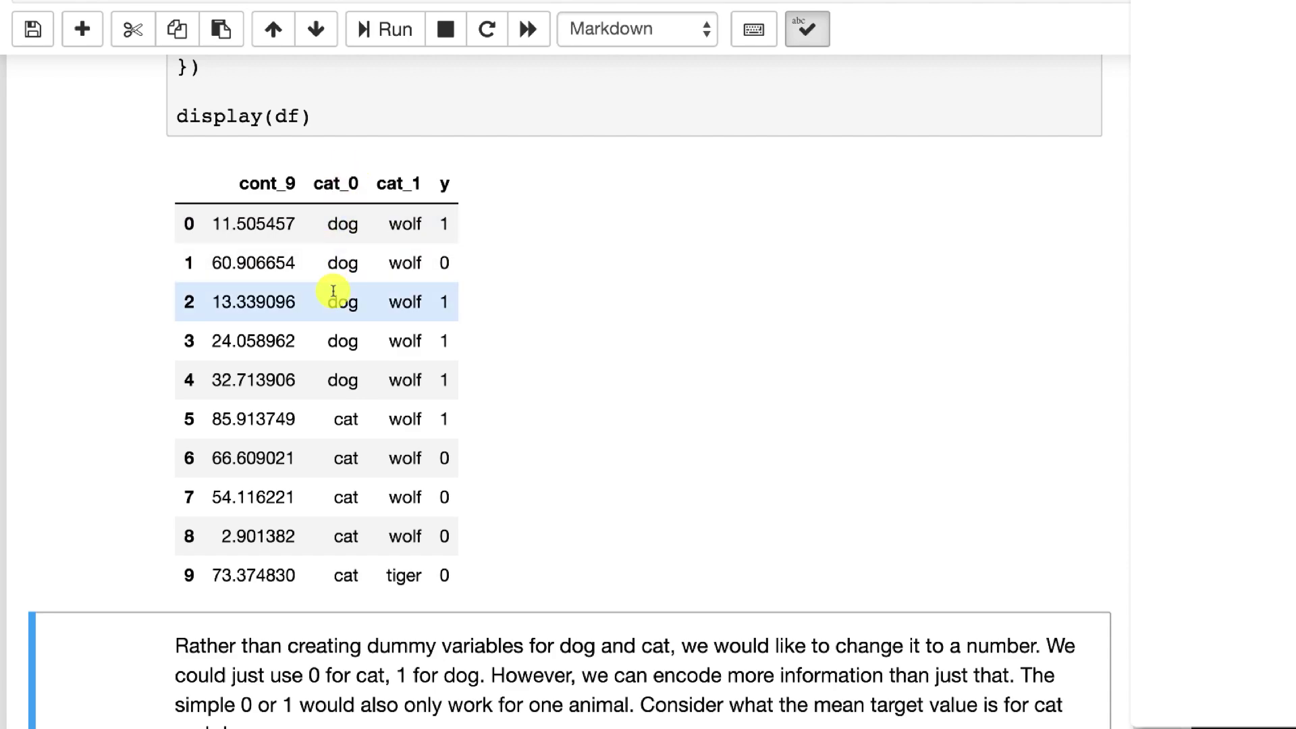
scroll(333, 292, down, 5)
Add a means0 line to the groupby cell and run it, giving cat 0.2 and dog 0.8.
click(378, 484)
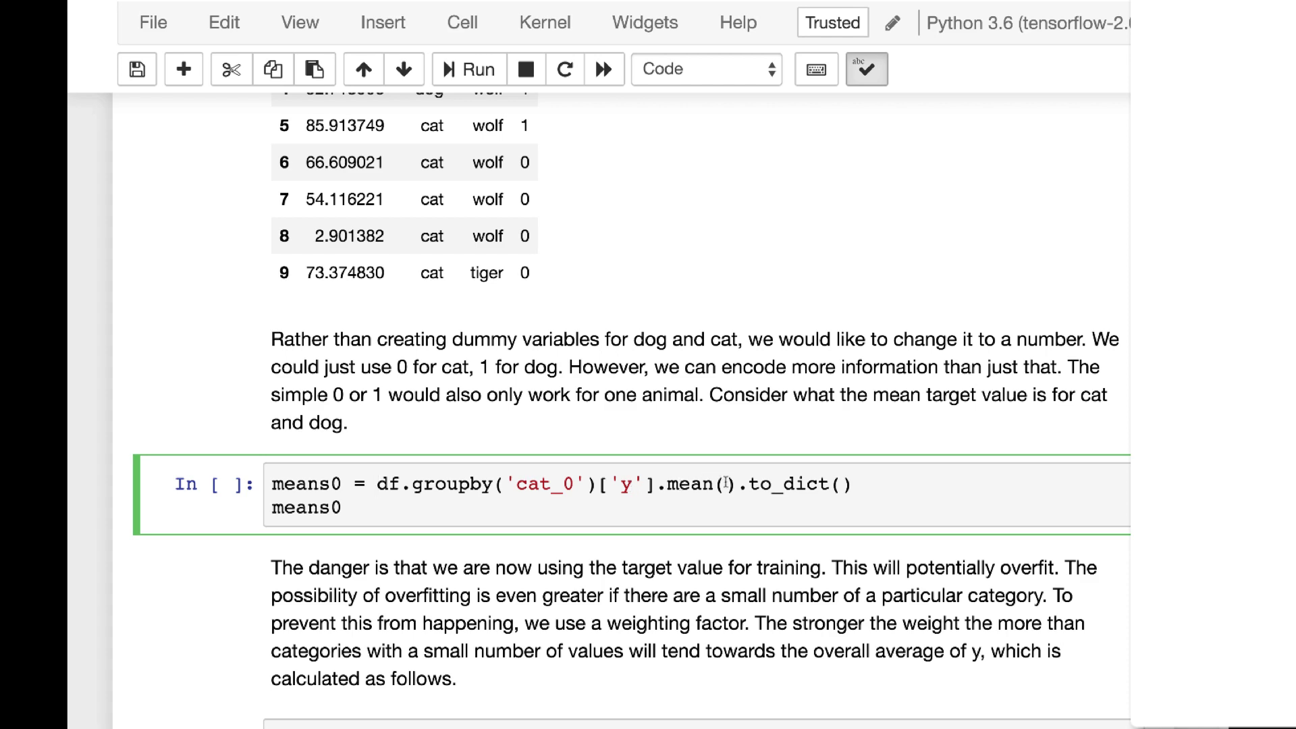
scroll(727, 294, up, 3)
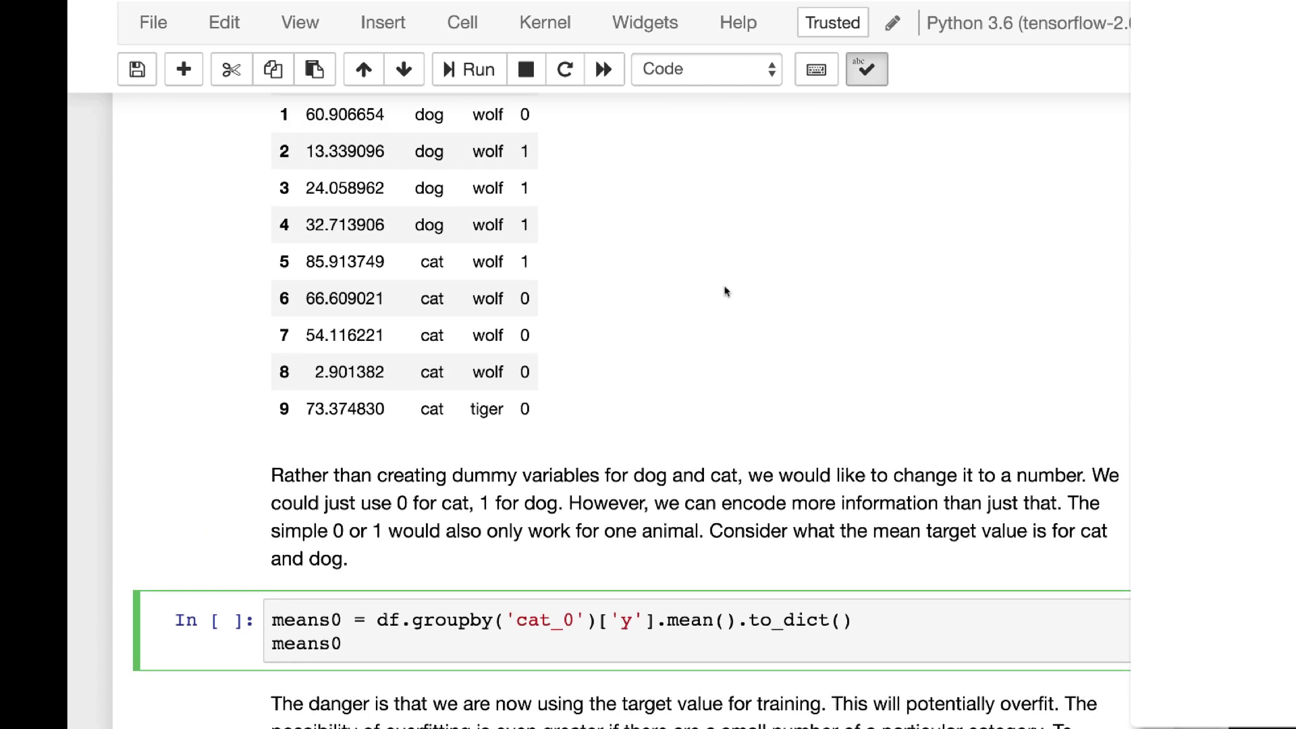
scroll(526, 154, up, 1)
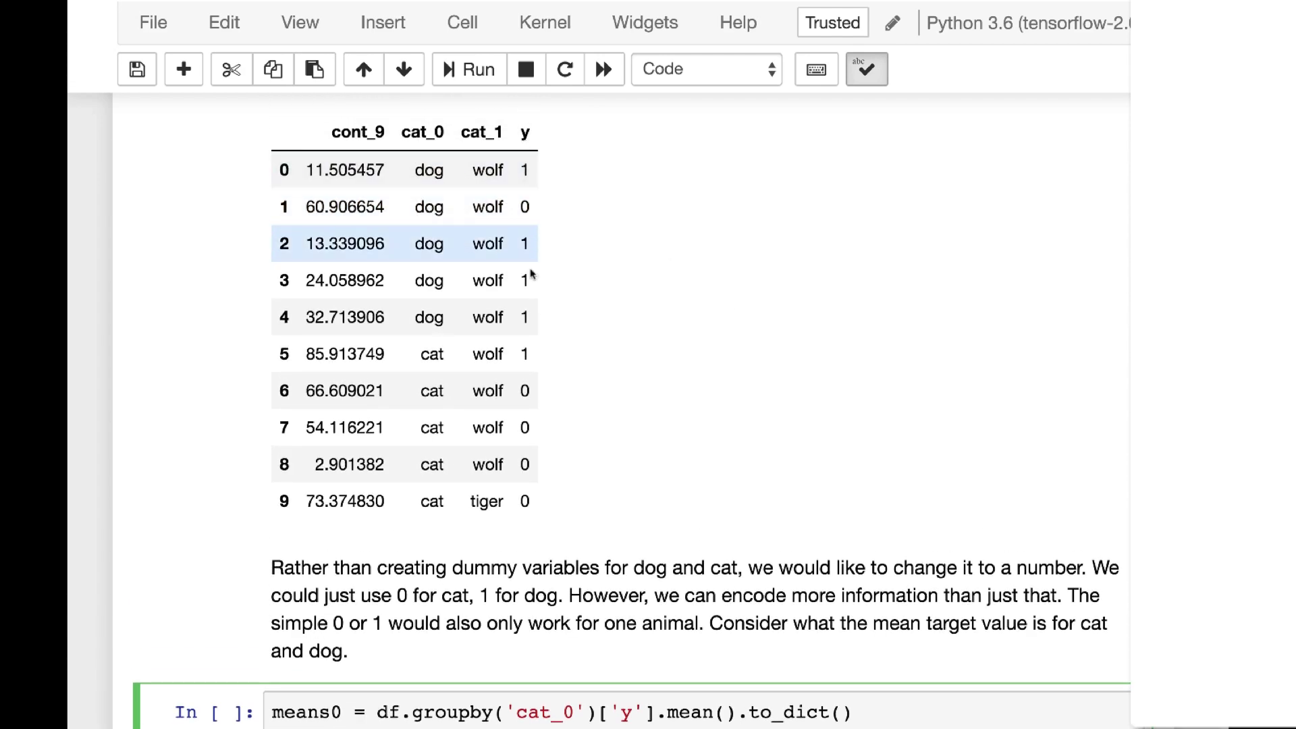
key(Return)
text(means0)
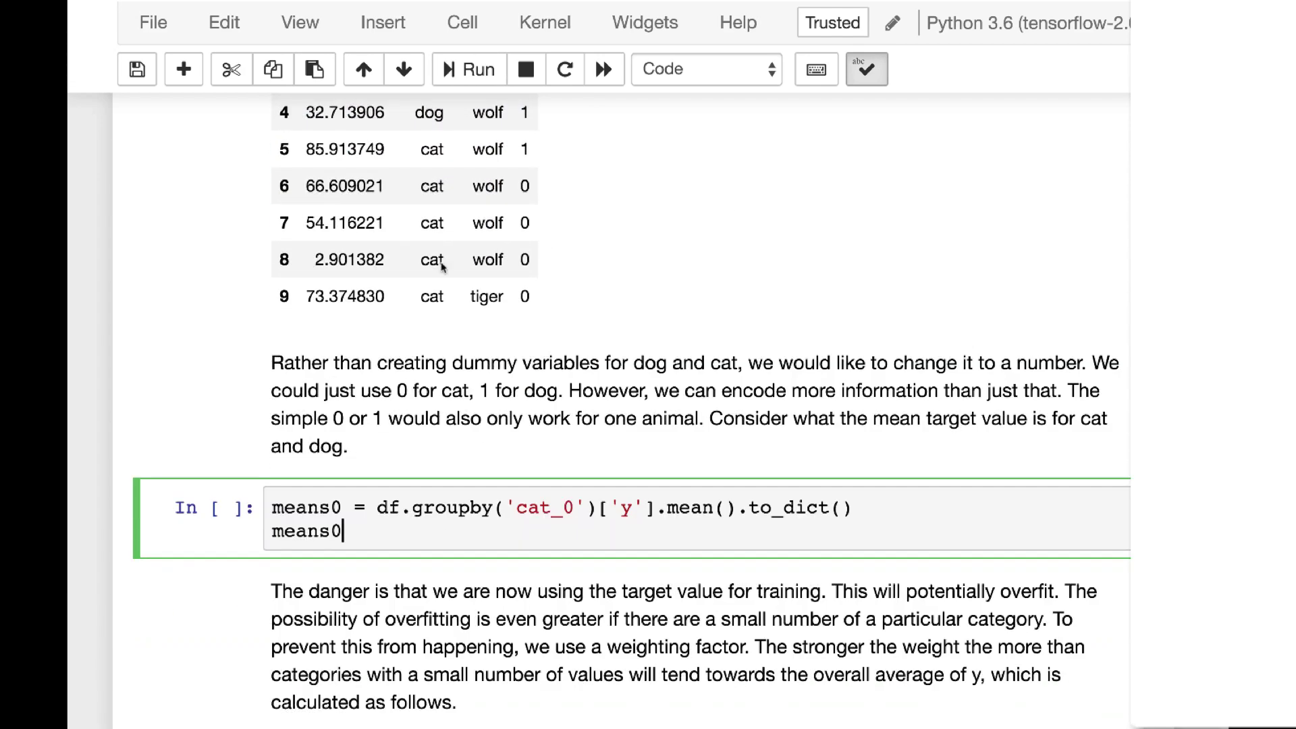
key(shift+Return)
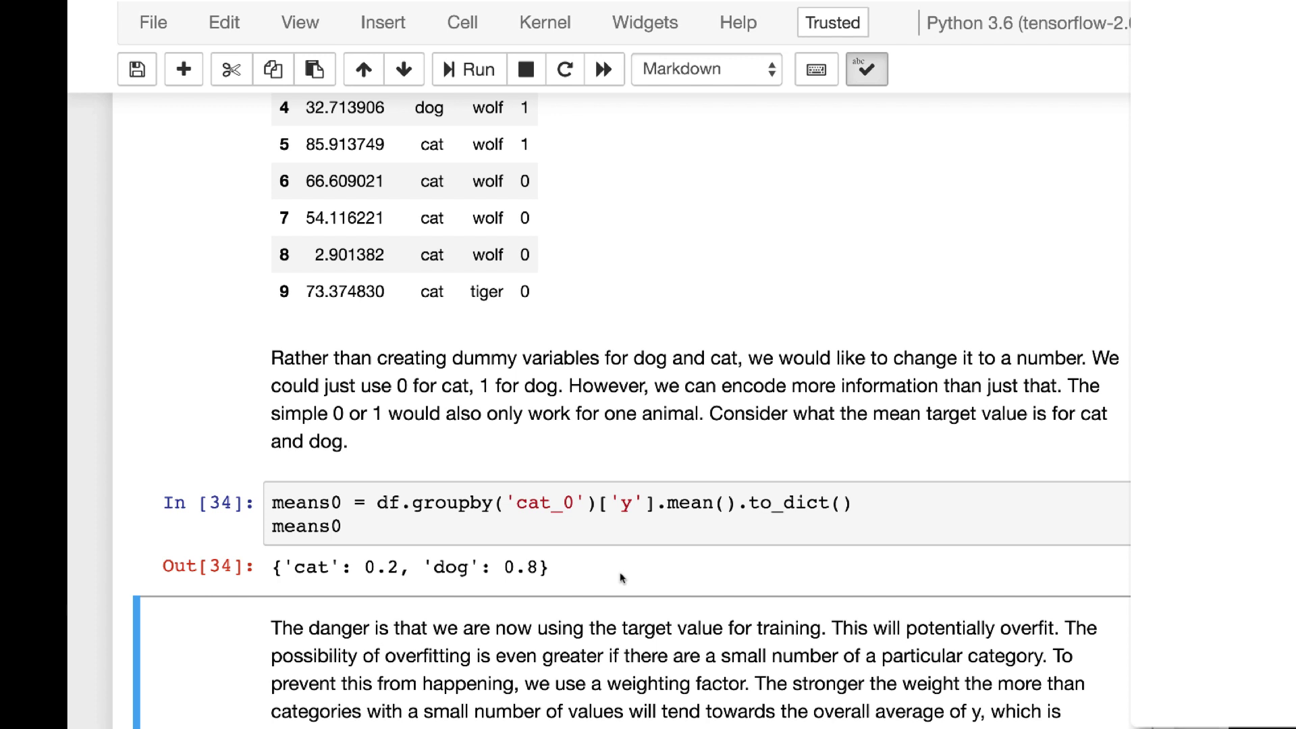
scroll(620, 574, up, 3)
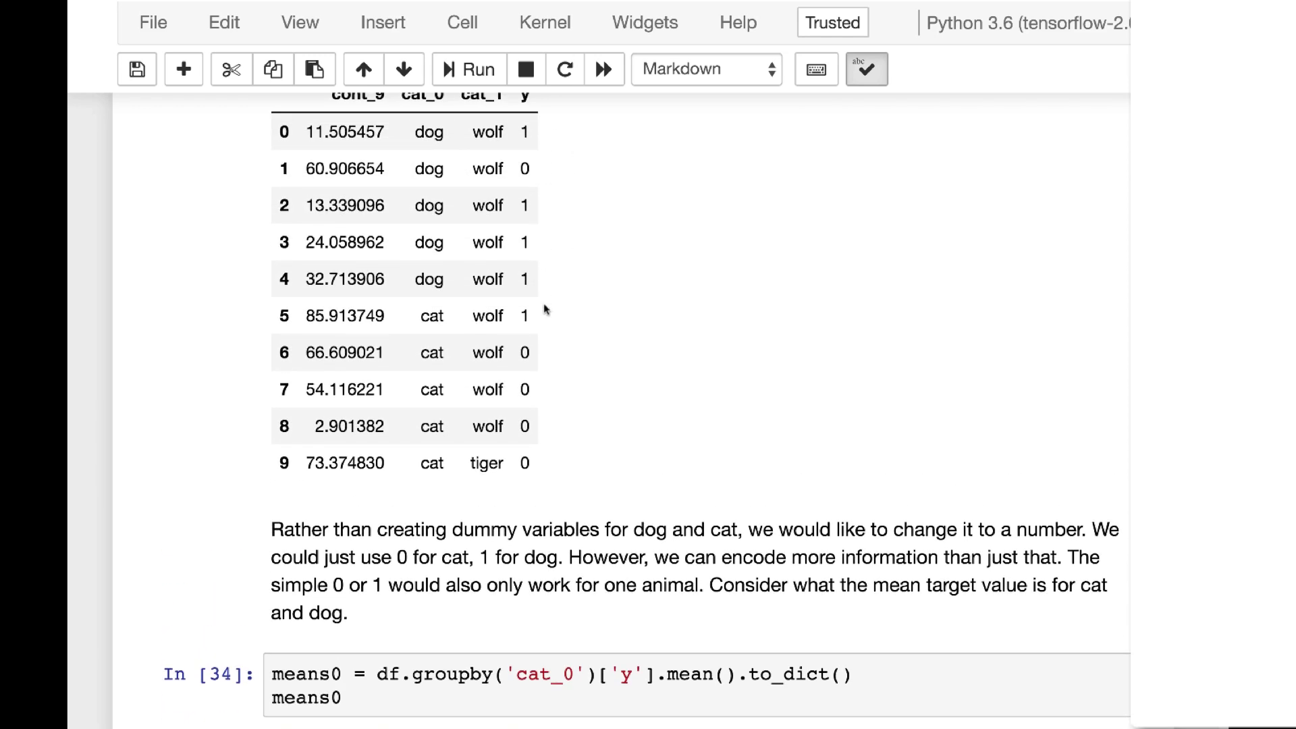
scroll(528, 345, down, 3)
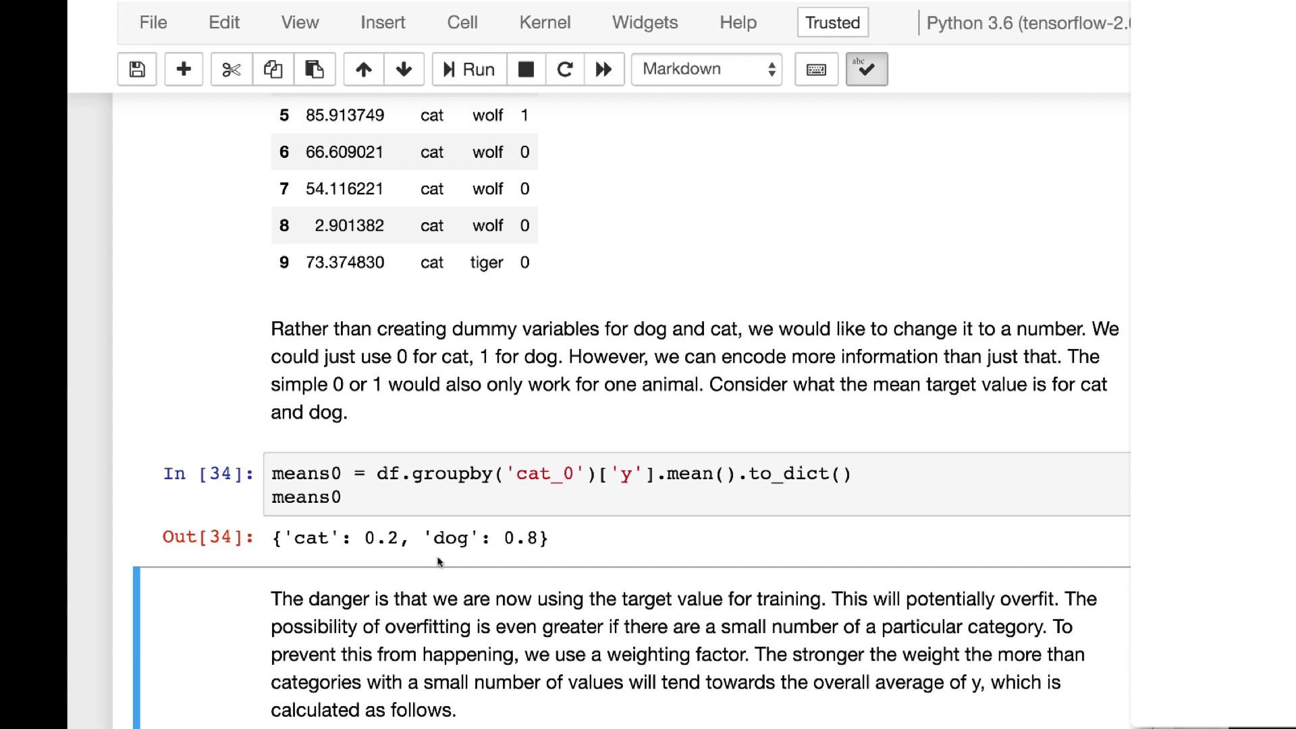
scroll(446, 542, up, 1)
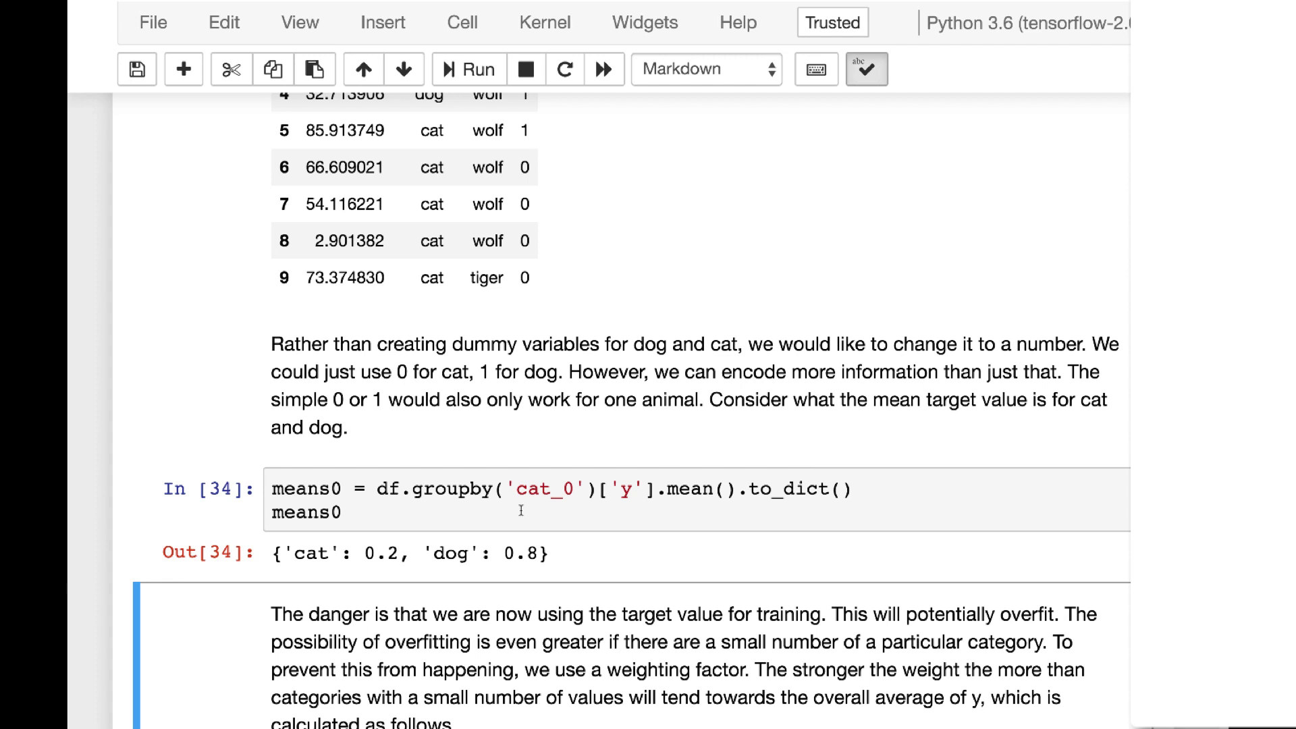
scroll(521, 511, up, 5)
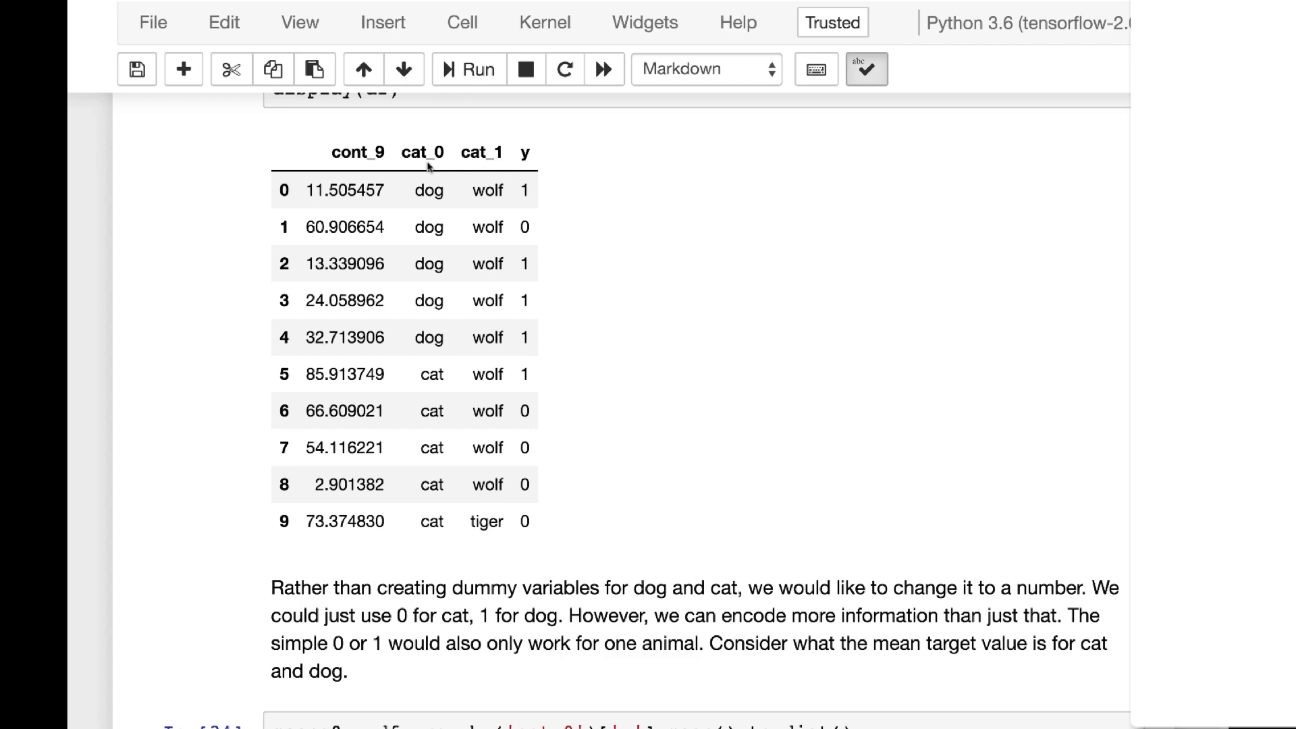
scroll(428, 168, down, 3)
scroll(446, 345, down, 2)
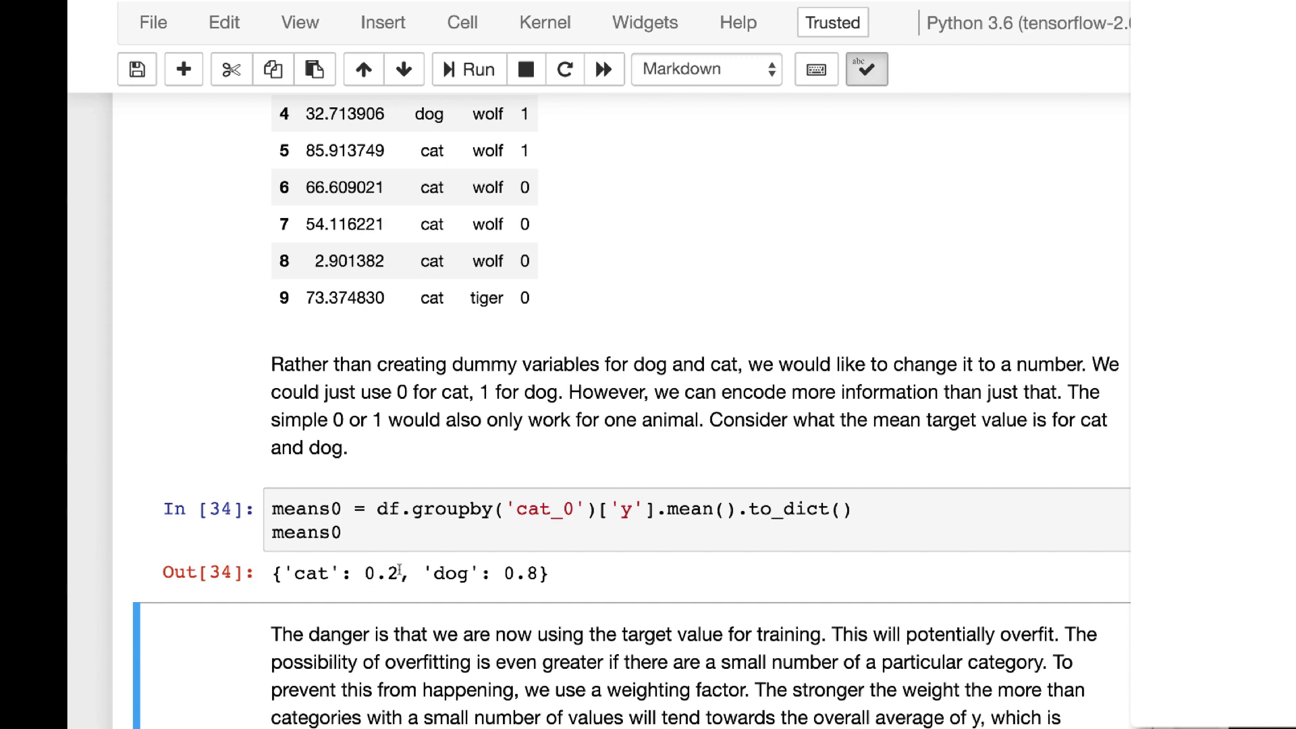
scroll(545, 400, up, 2)
scroll(546, 400, up, 2)
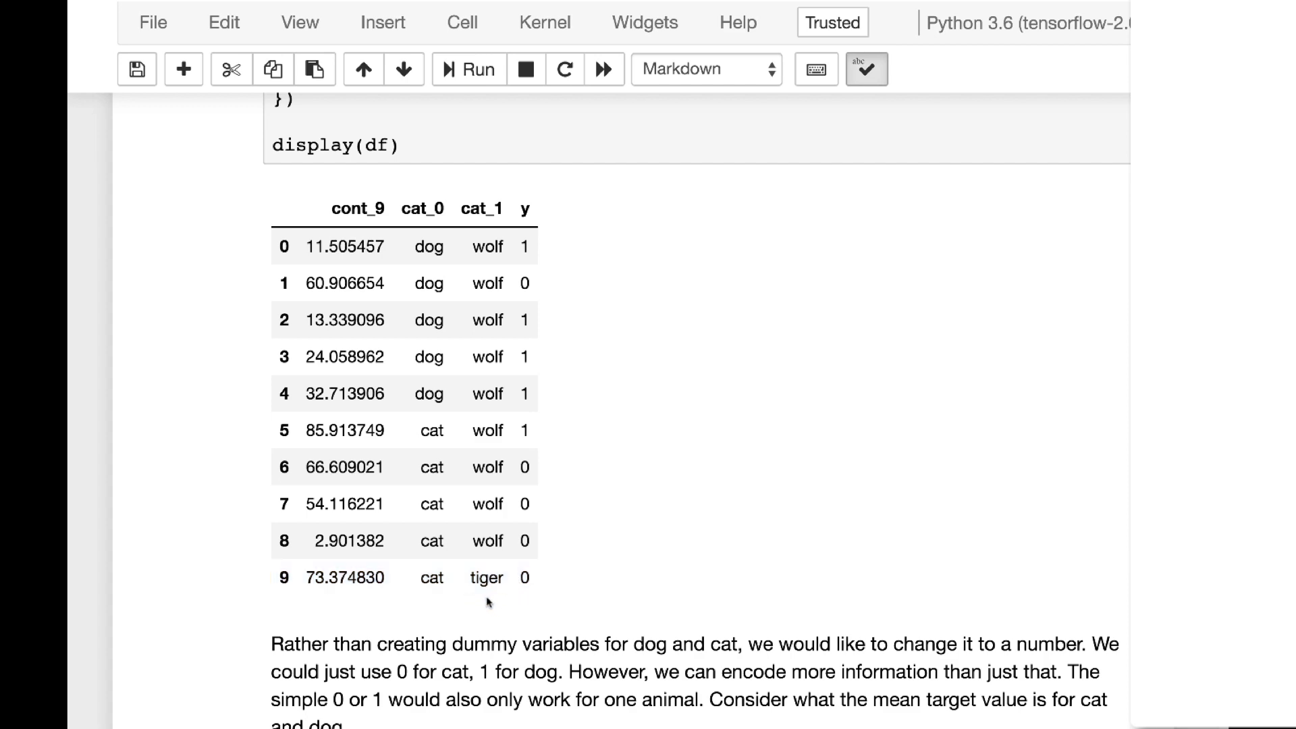
scroll(486, 556, down, 6)
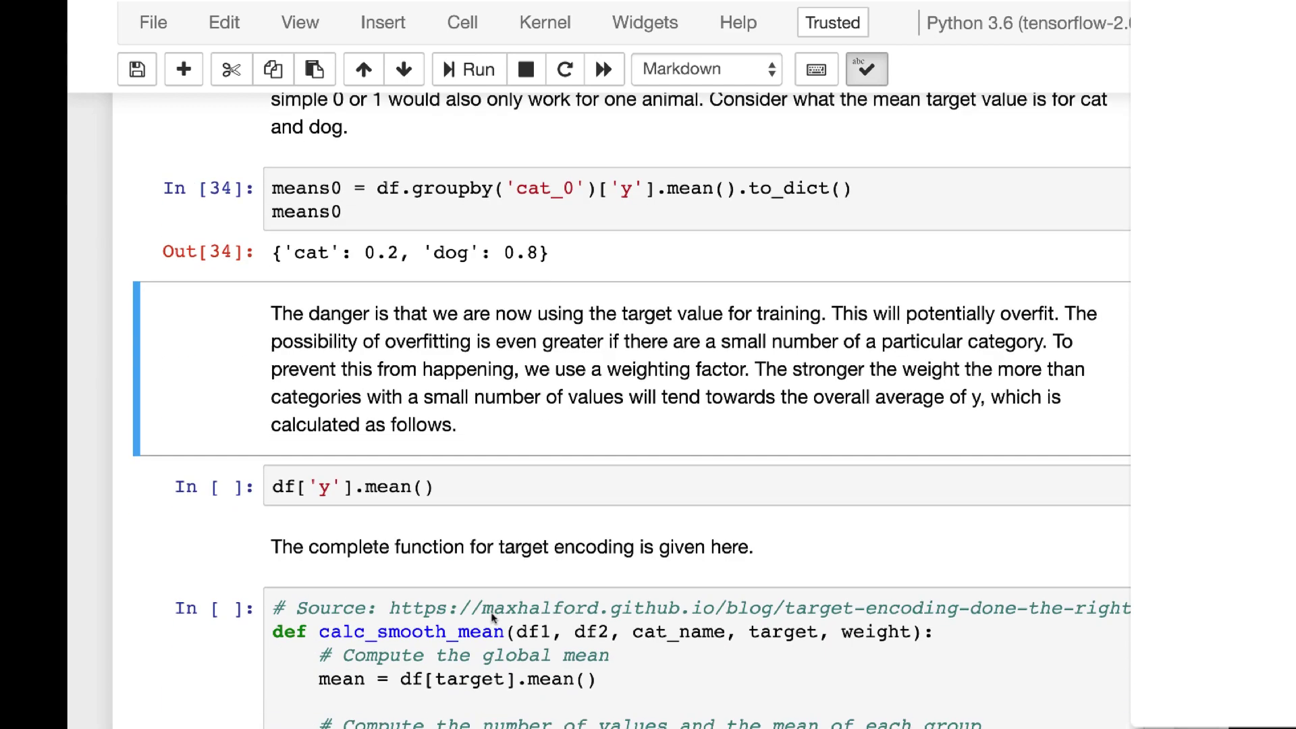
scroll(472, 561, up, 1)
Run the df['y'].mean() cell to get the overall mean of y, 0.5, in Out[35].
click(473, 562)
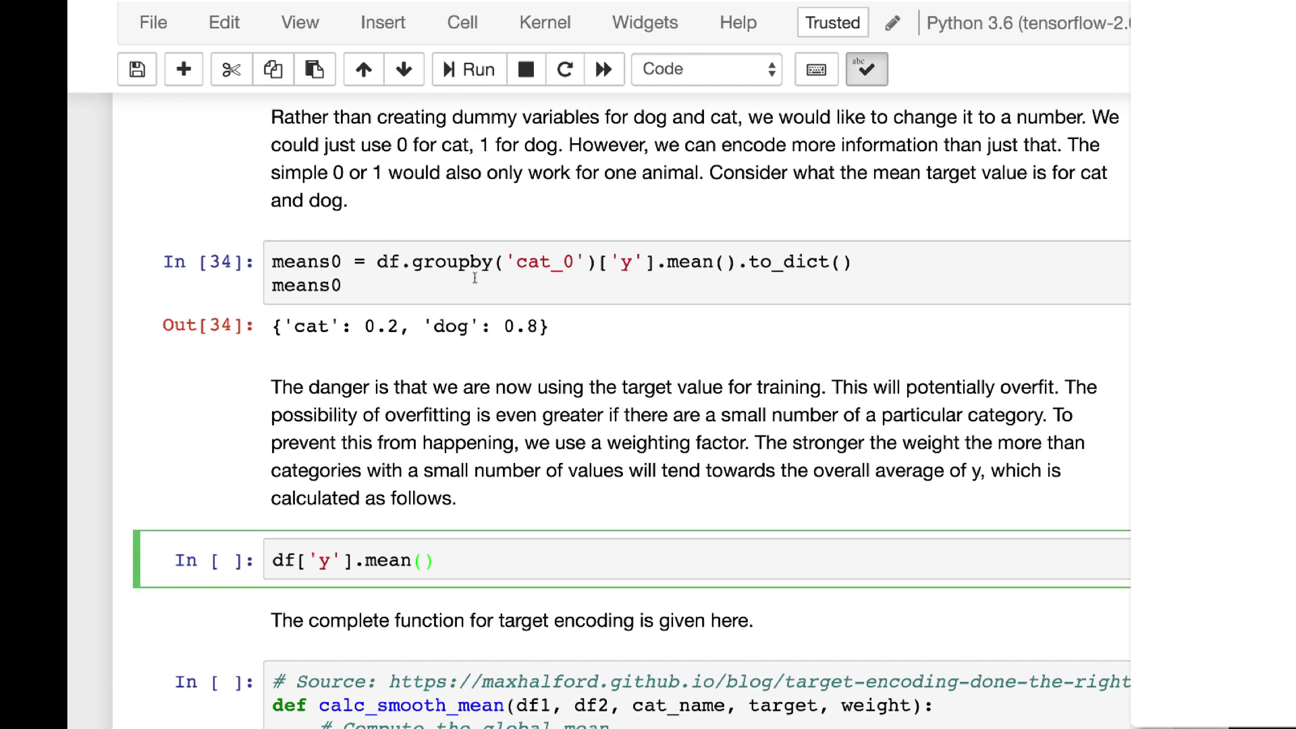
scroll(478, 299, up, 5)
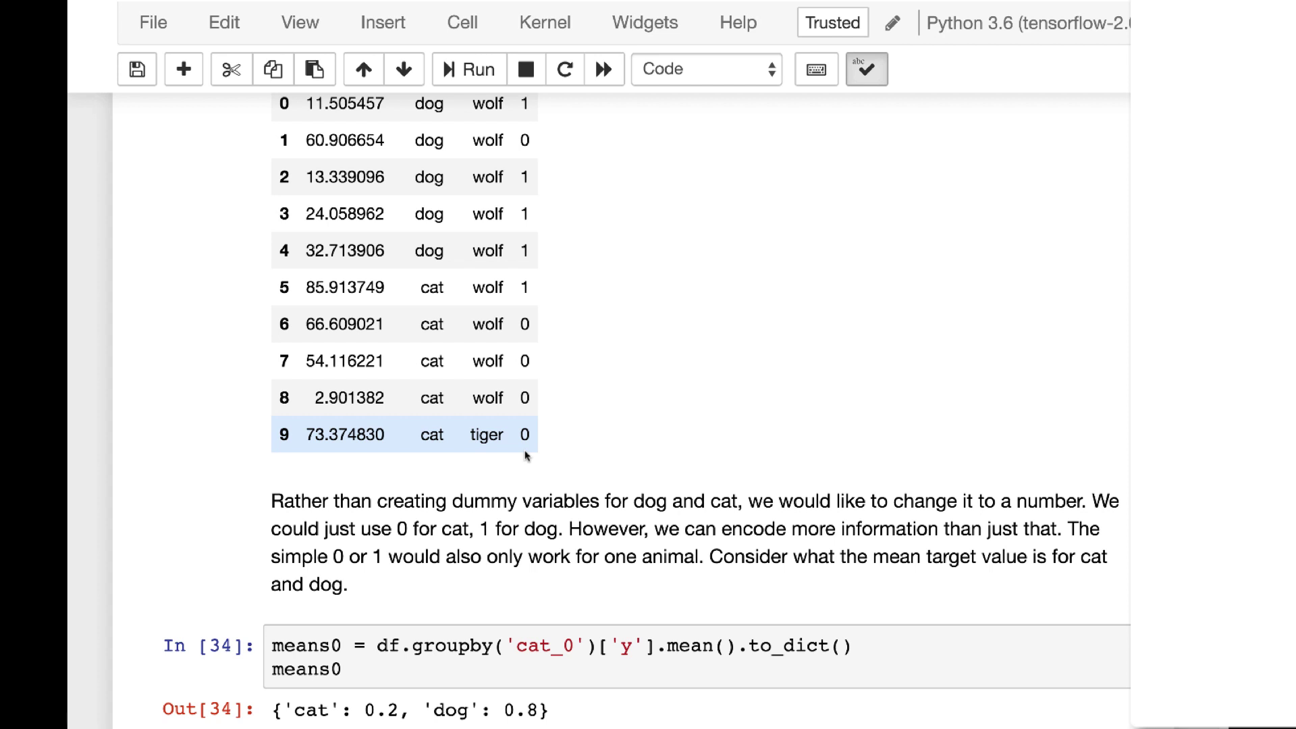
scroll(525, 456, up, 1)
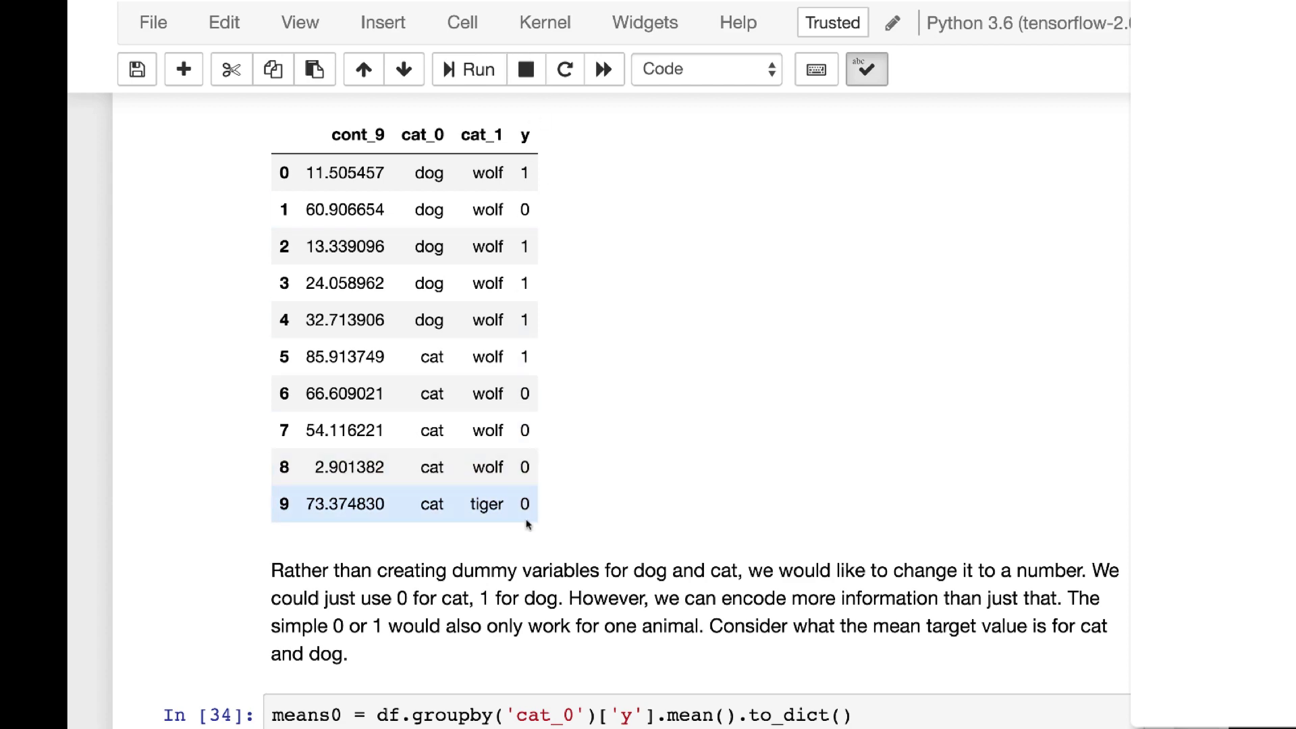
scroll(525, 521, down, 5)
scroll(525, 522, down, 1)
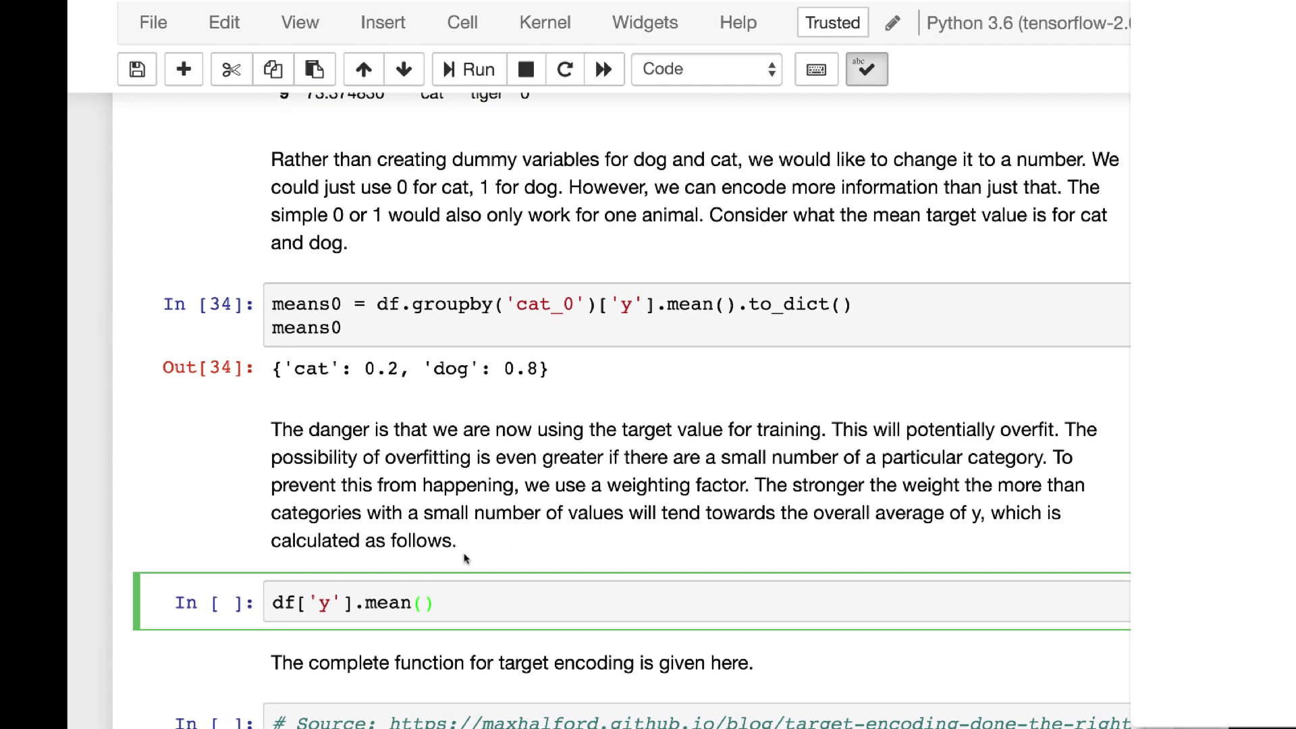
click(503, 71)
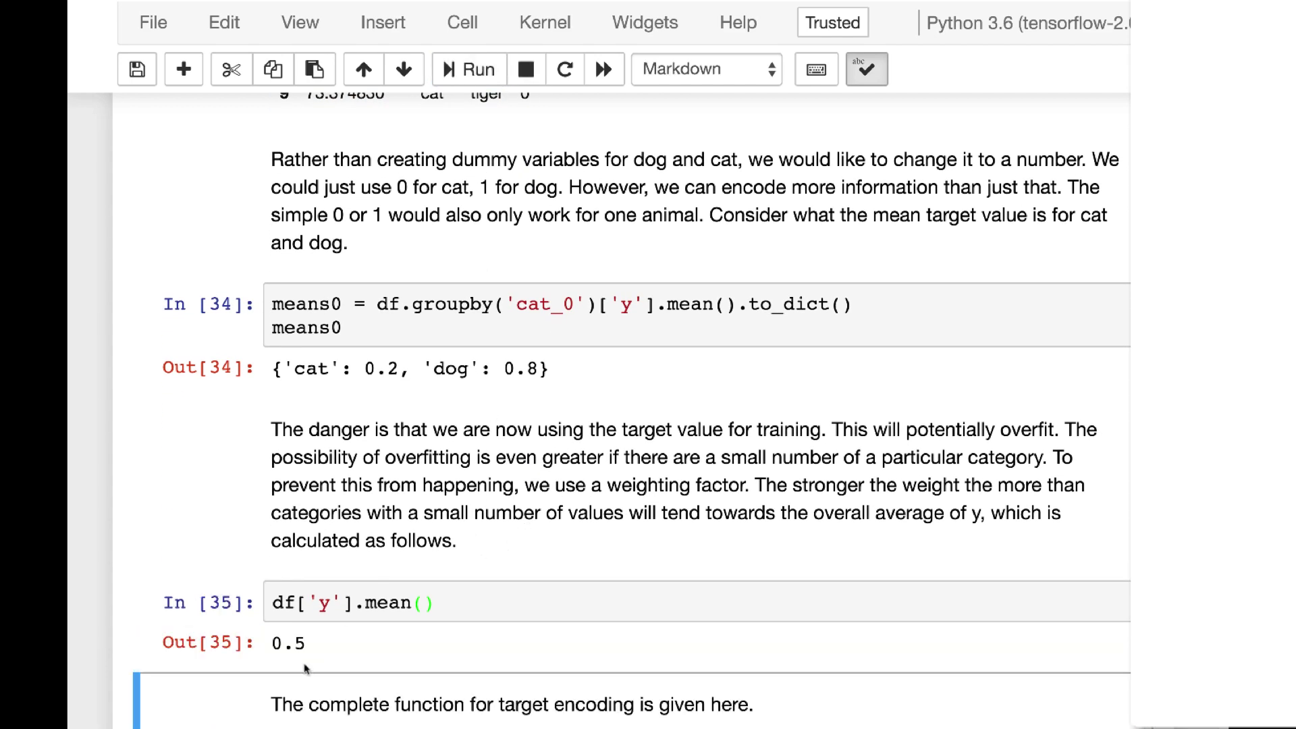
scroll(552, 354, up, 5)
scroll(550, 394, down, 1)
scroll(544, 382, down, 3)
scroll(547, 384, up, 2)
scroll(547, 384, up, 1)
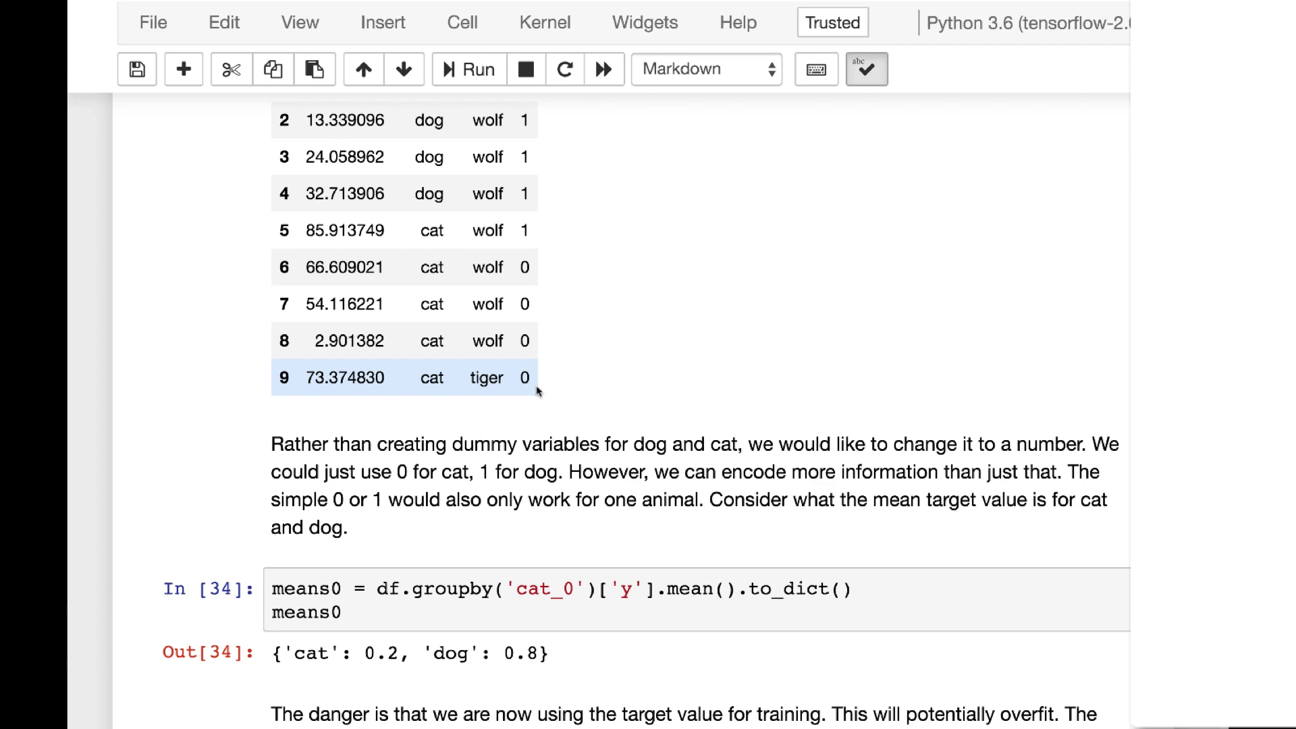
scroll(537, 390, down, 10)
click(541, 388)
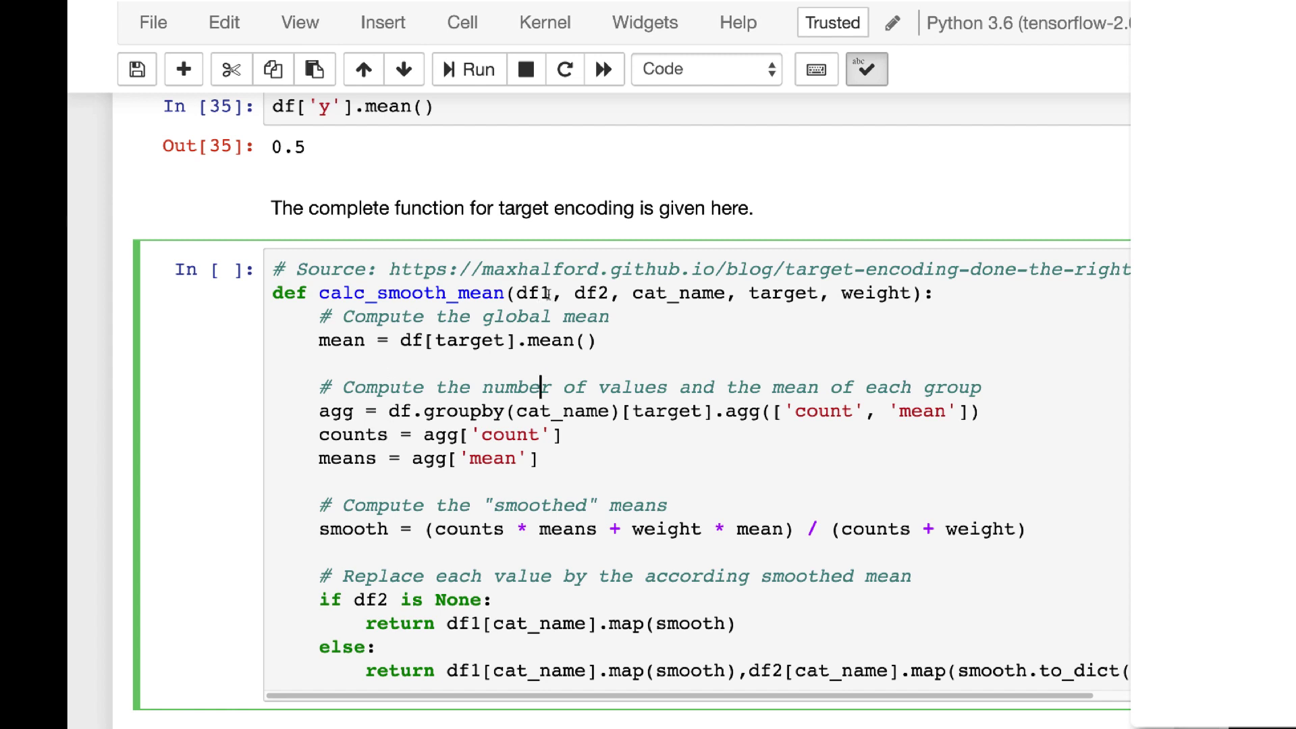
scroll(601, 310, up, 1)
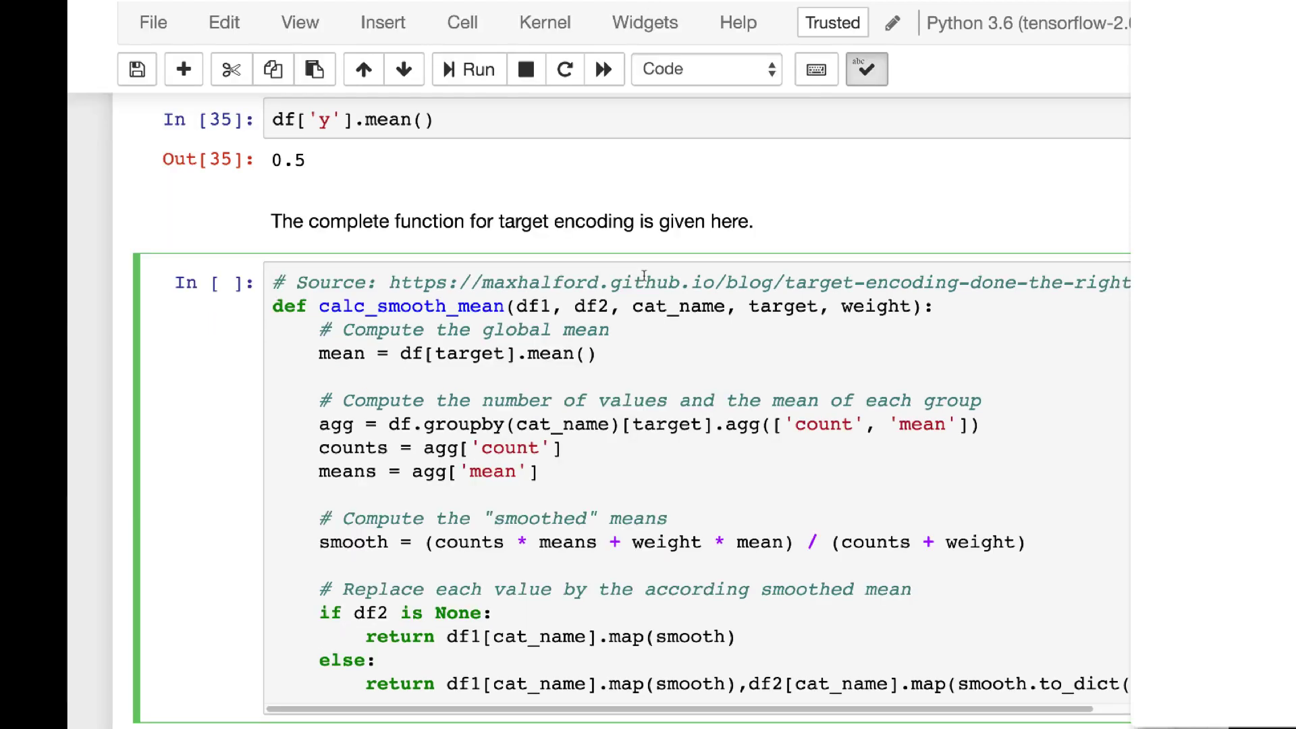
drag(472, 285, 927, 281)
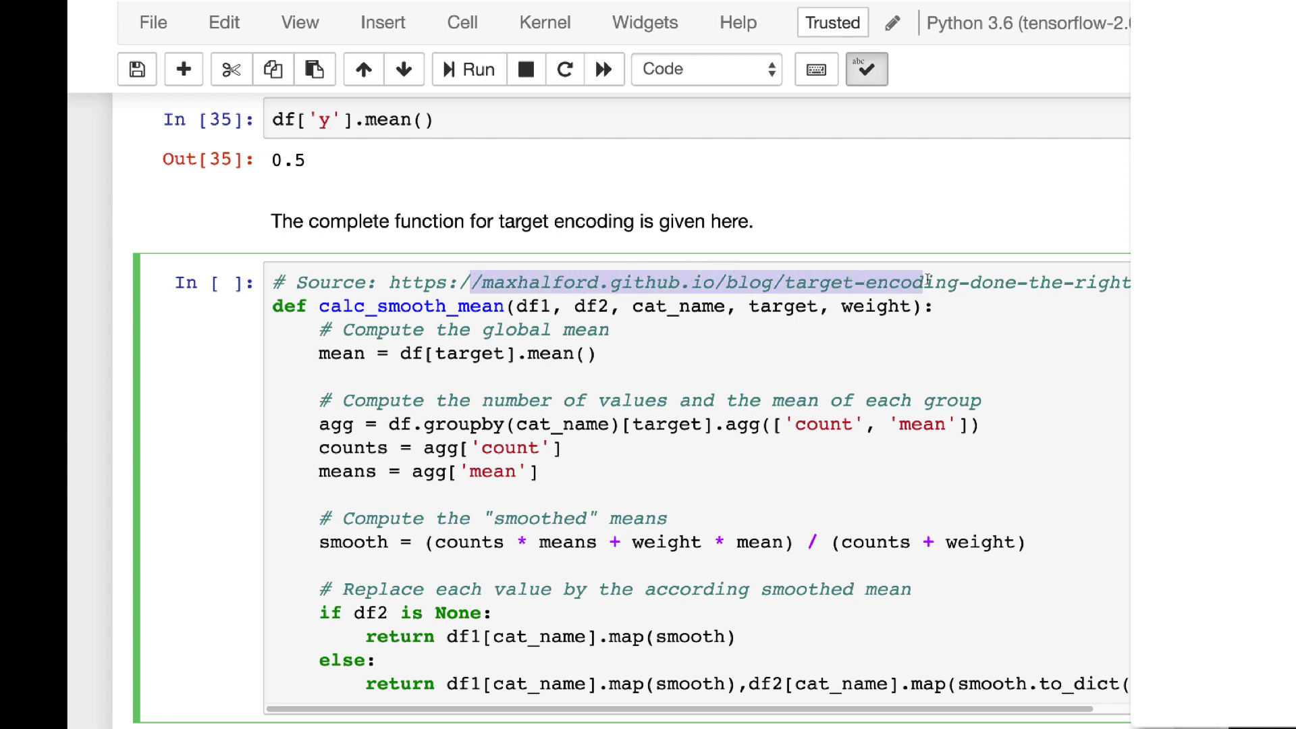
click(927, 282)
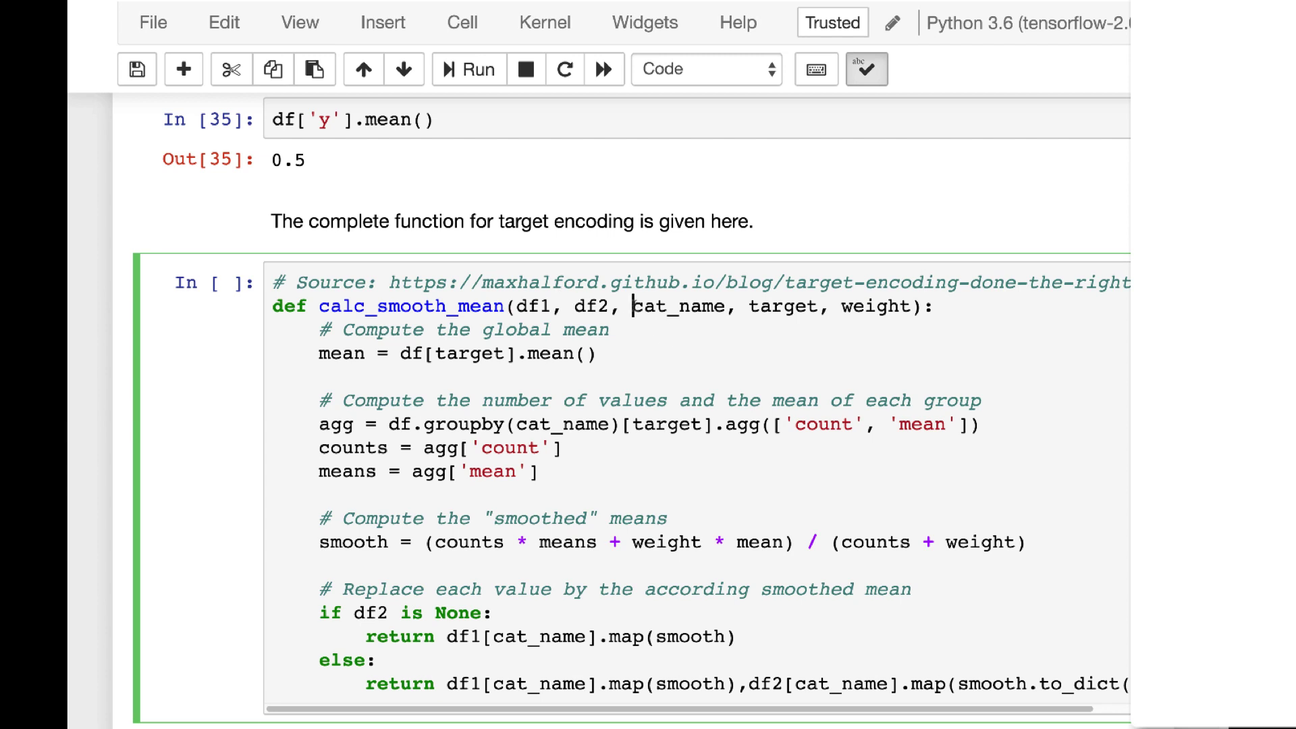
drag(633, 307, 729, 309)
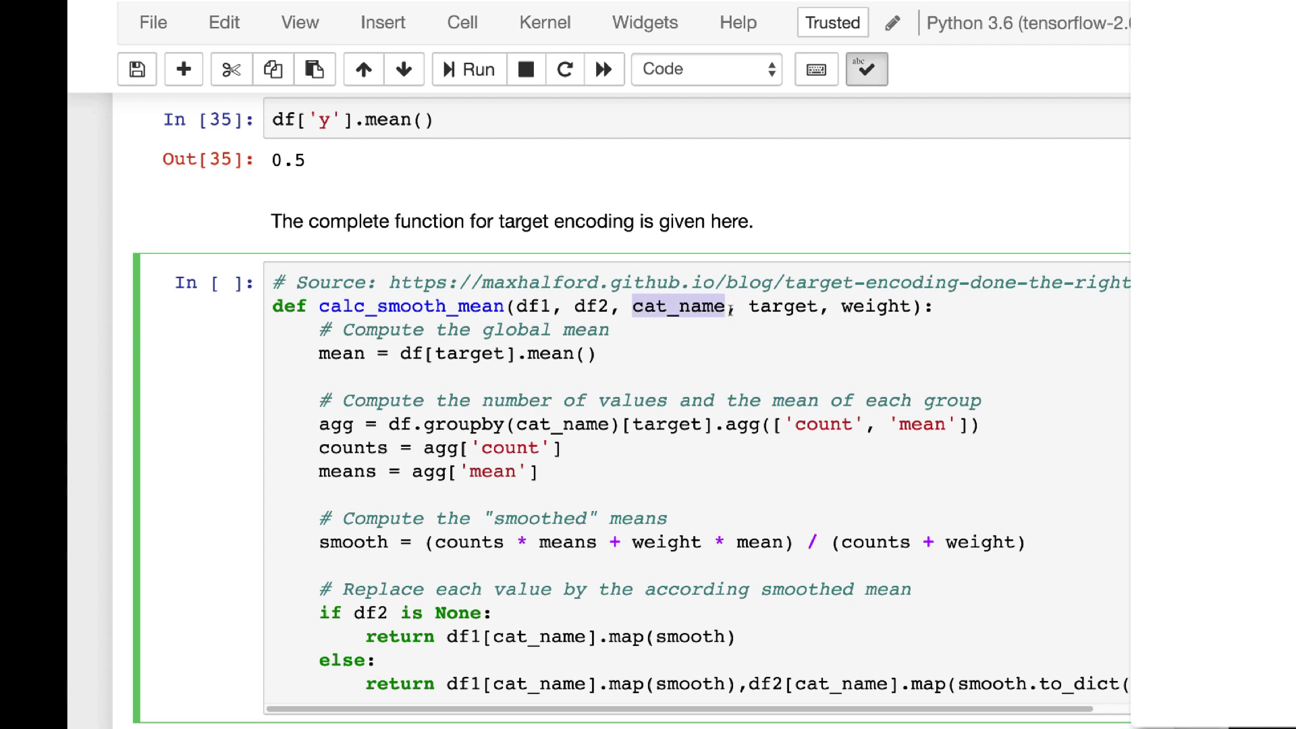
drag(747, 306, 831, 310)
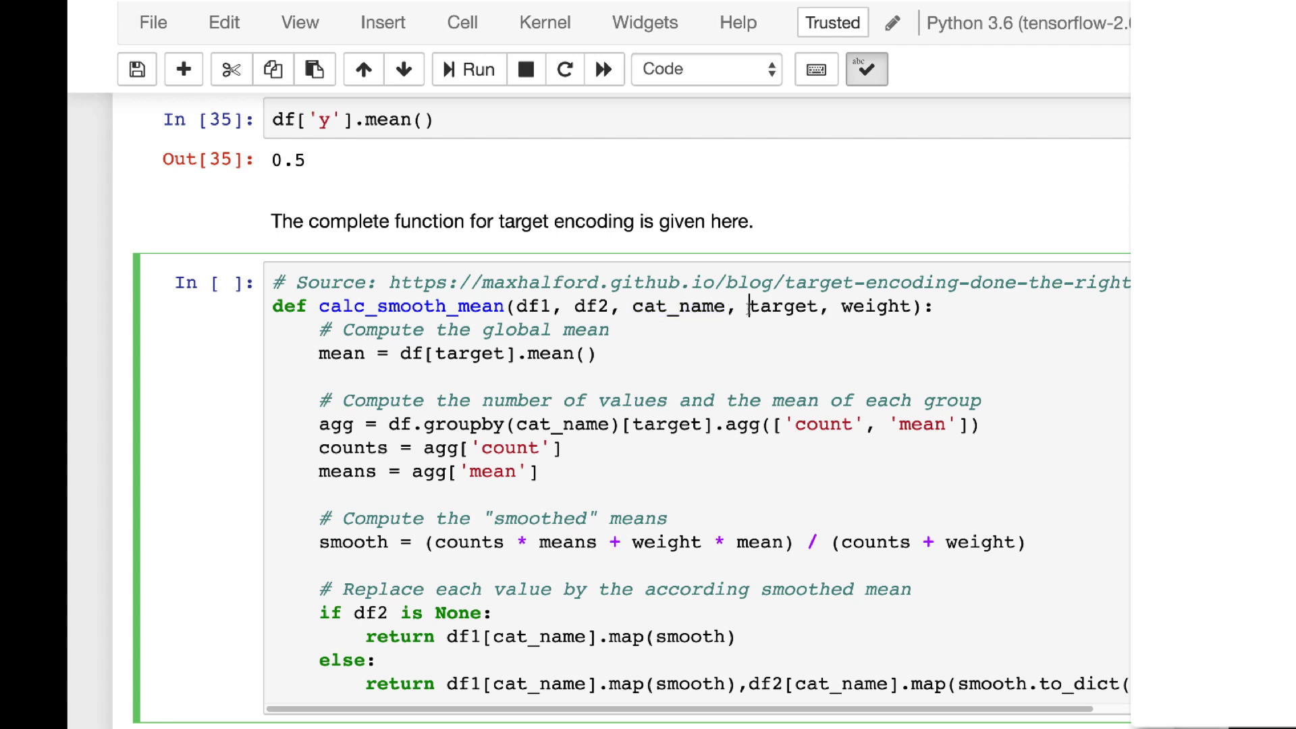
double_click(864, 313)
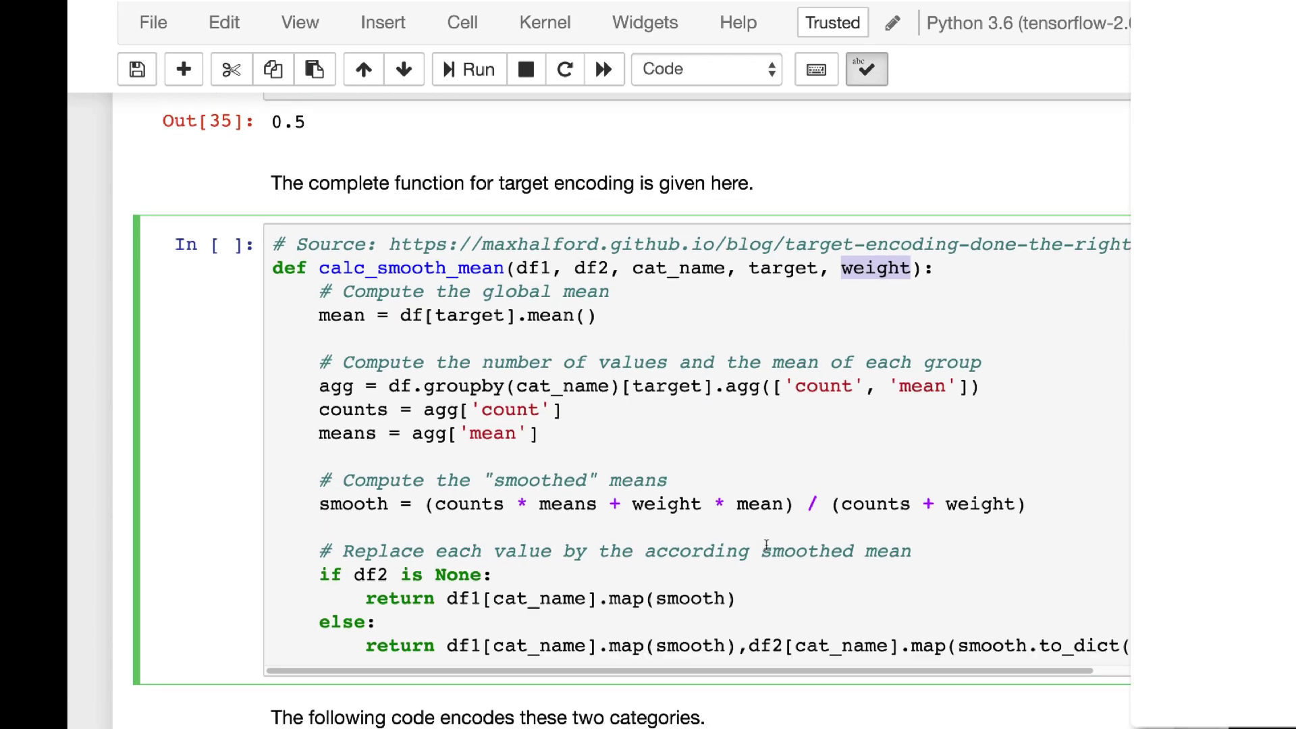
scroll(766, 546, down, 1)
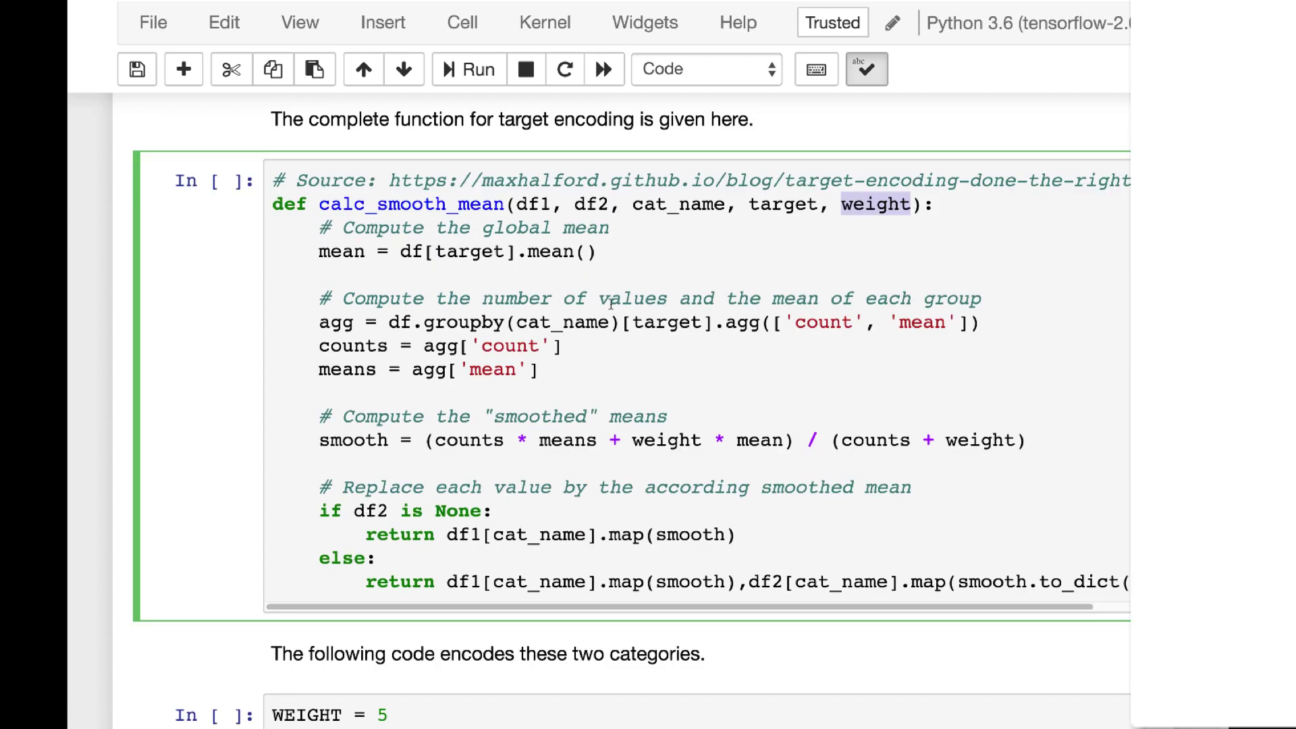
scroll(629, 241, up, 5)
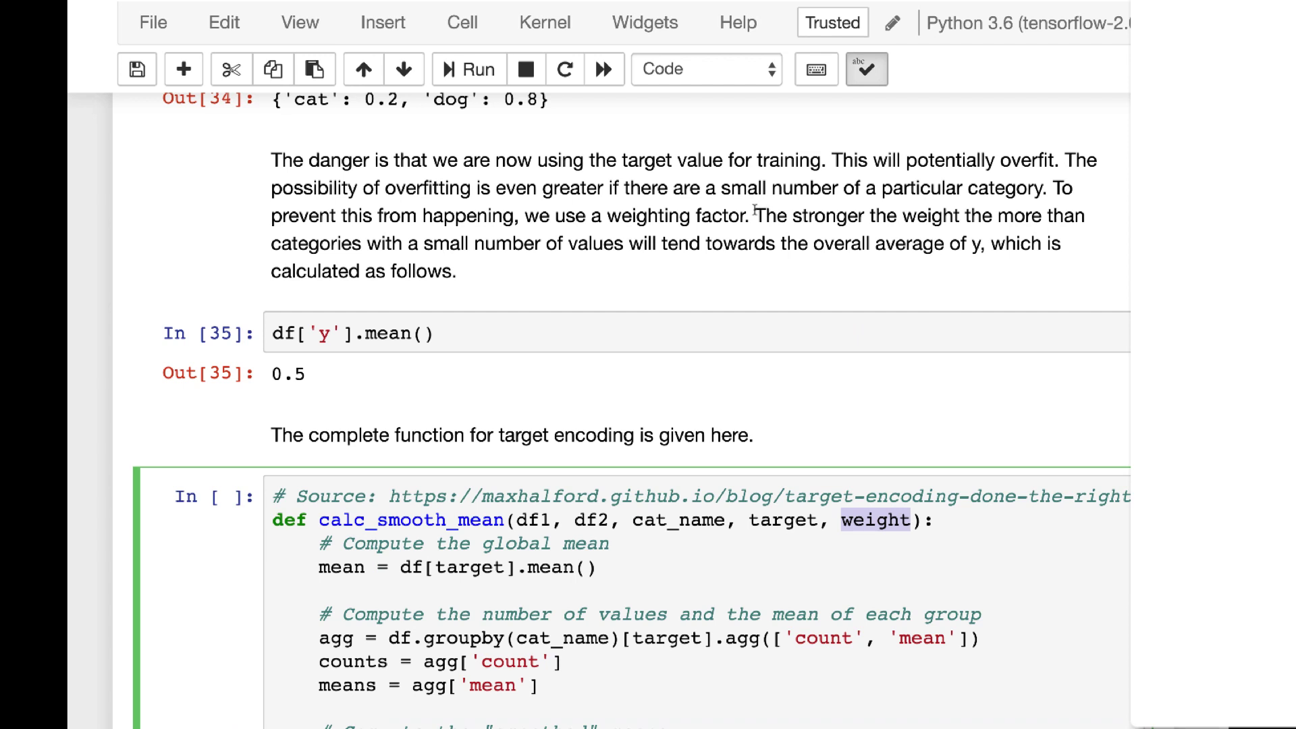
key(Escape)
click(765, 218)
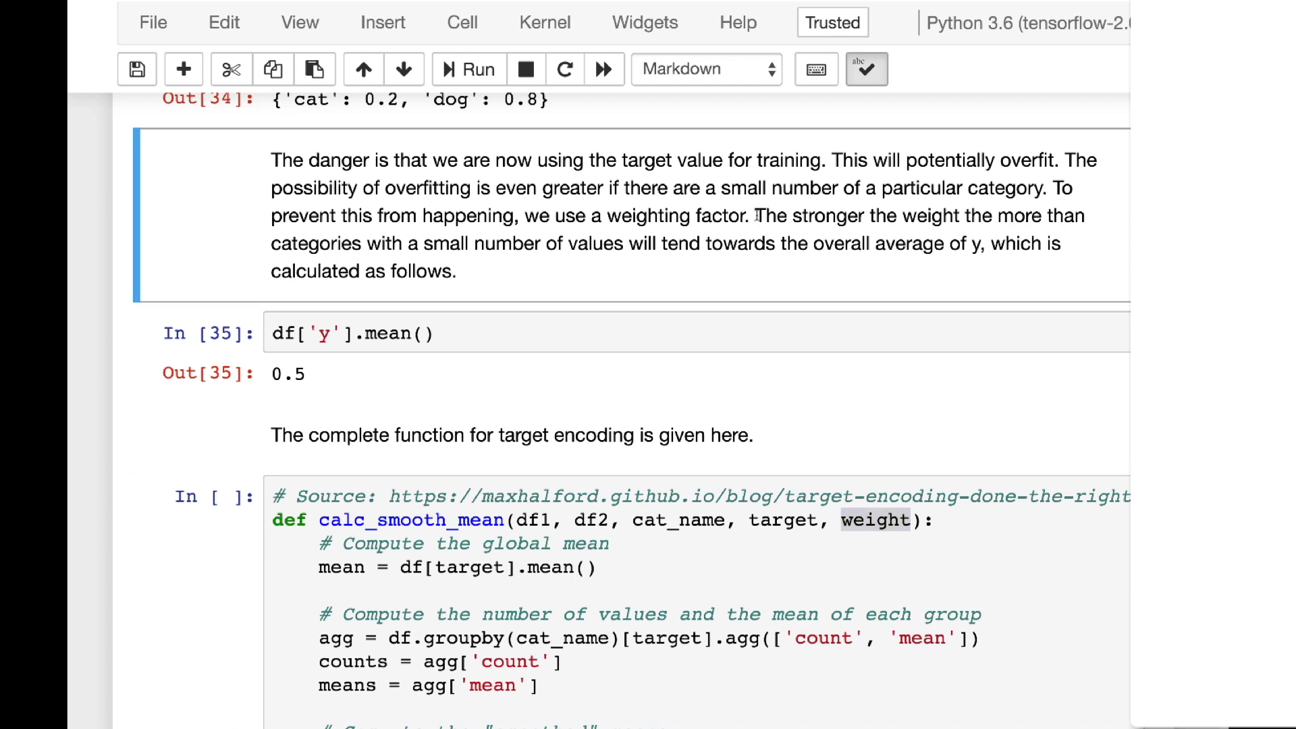
drag(754, 216, 821, 239)
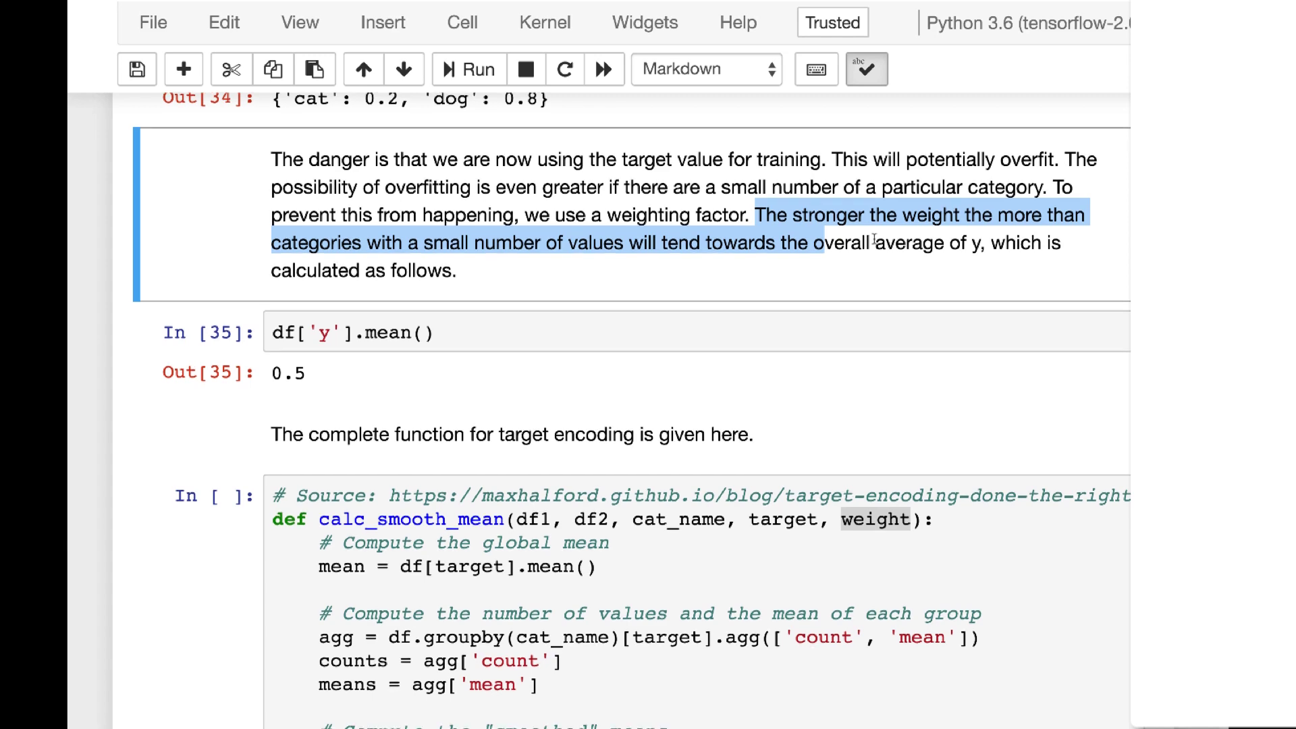
scroll(872, 243, down, 10)
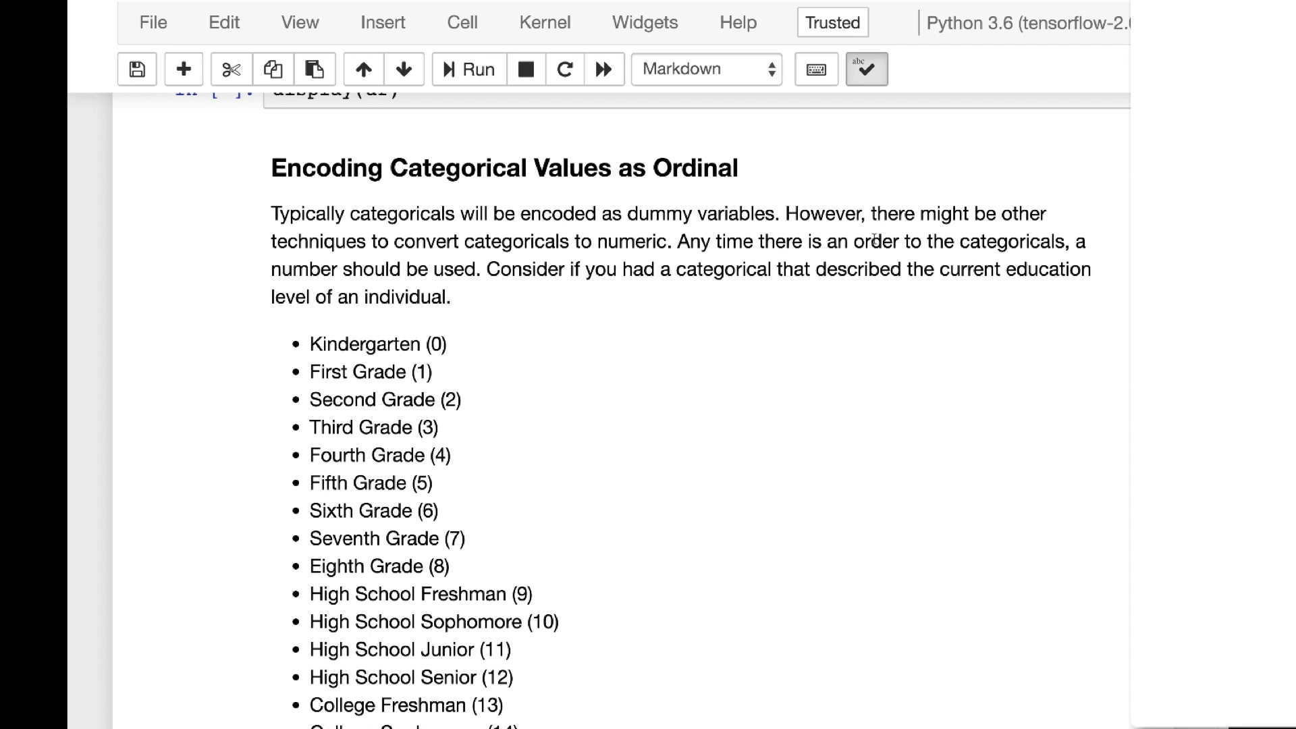
scroll(873, 240, down, 4)
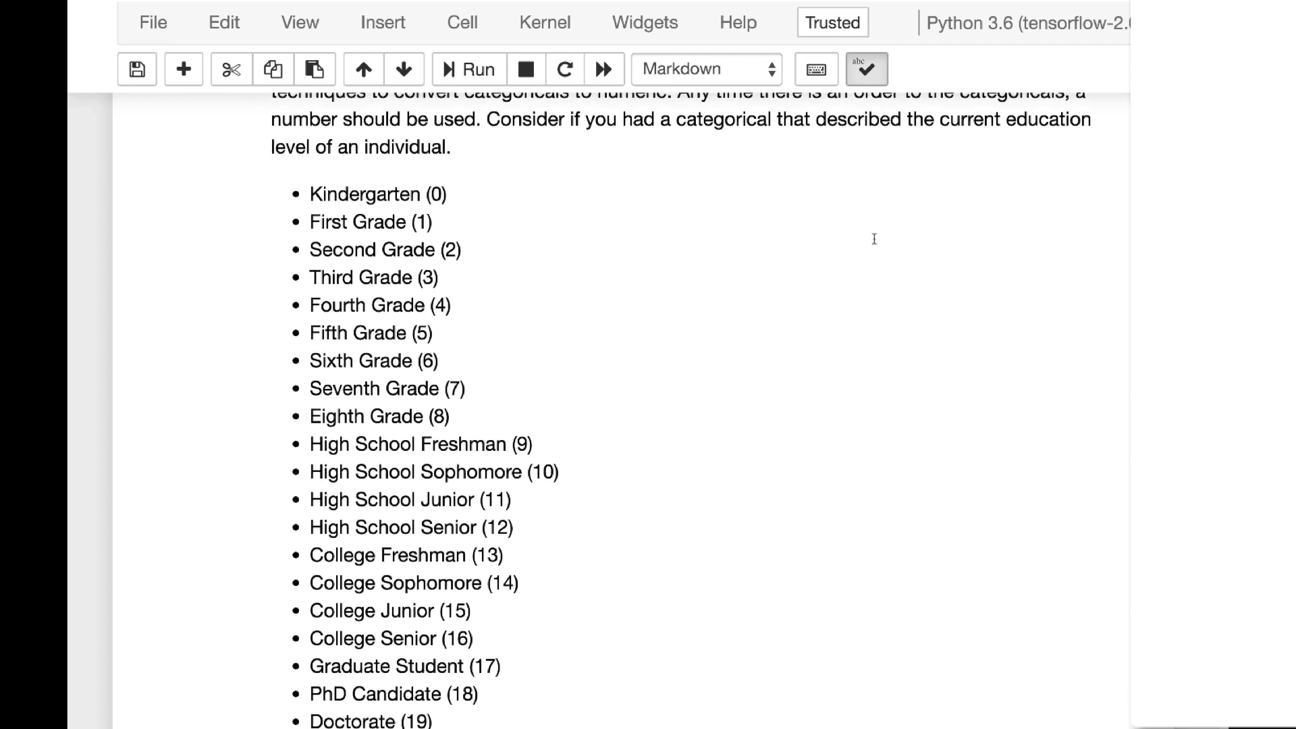
scroll(334, 171, down, 2)
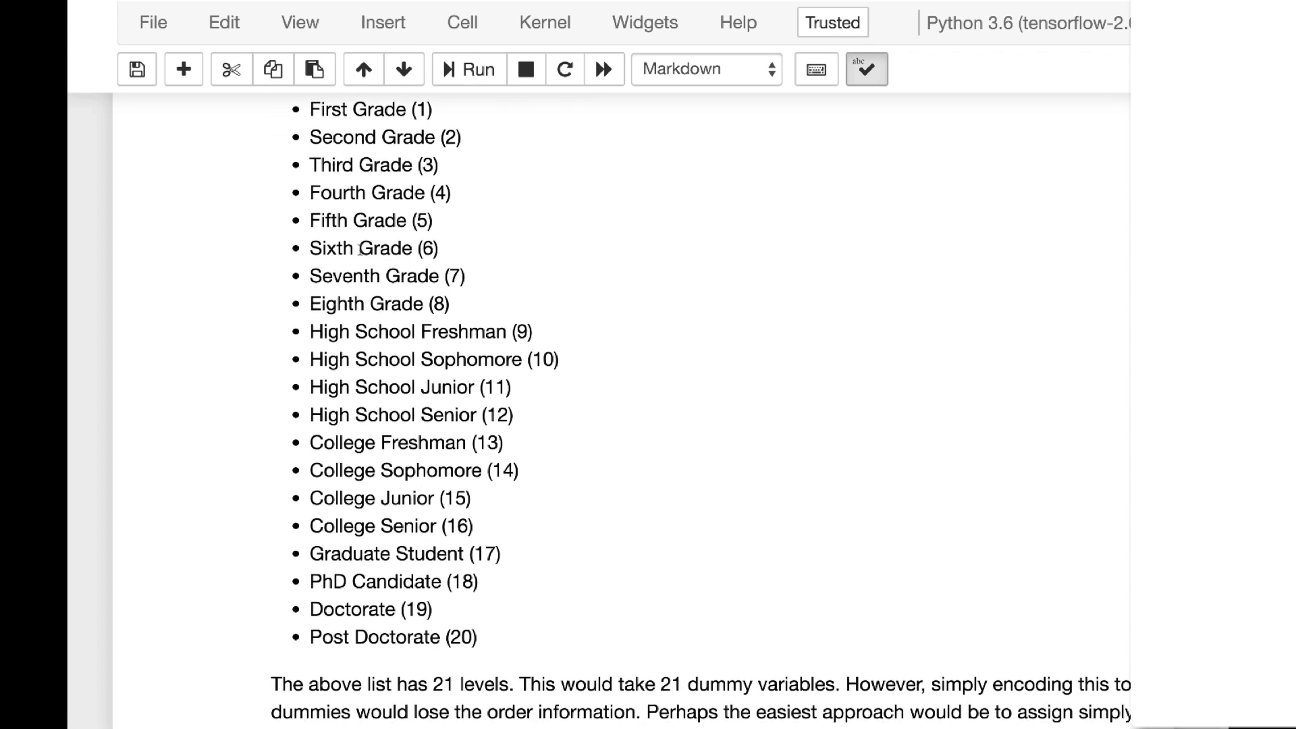
scroll(360, 248, up, 2)
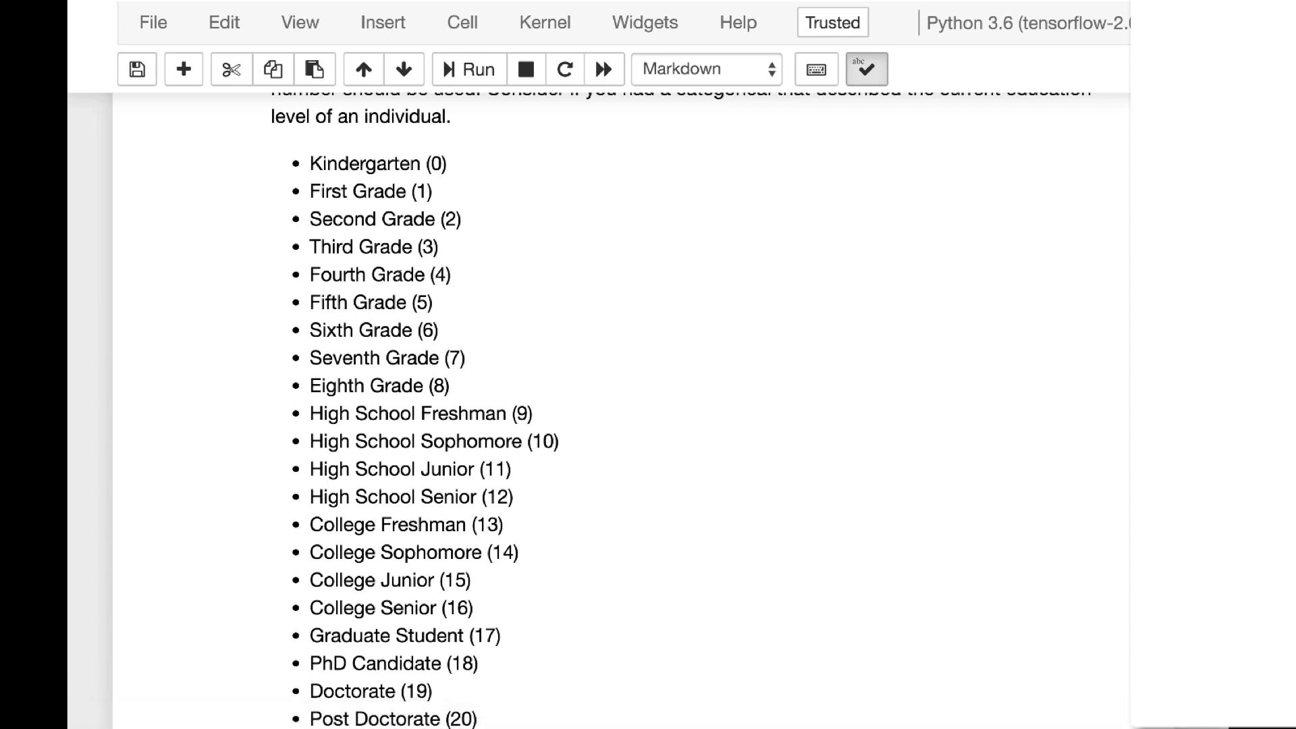
scroll(419, 523, down, 1)
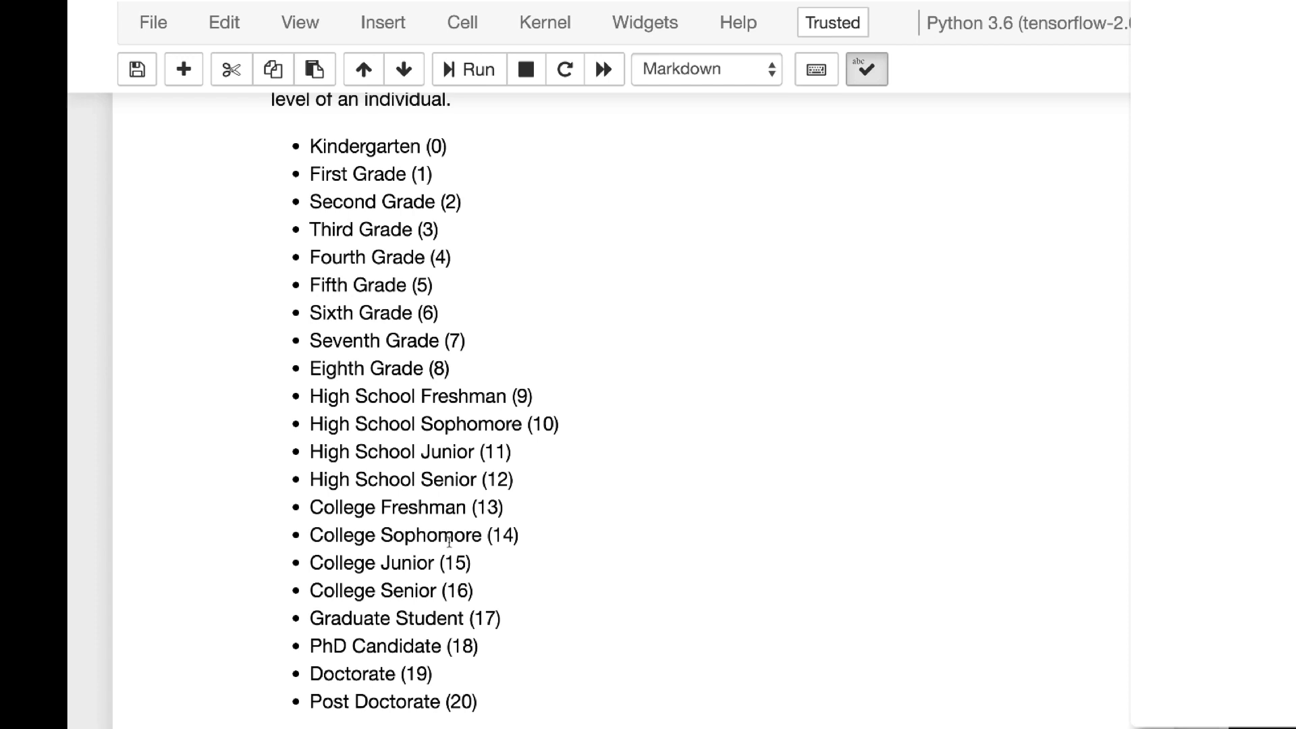
scroll(449, 539, down, 1)
scroll(449, 539, down, 1)
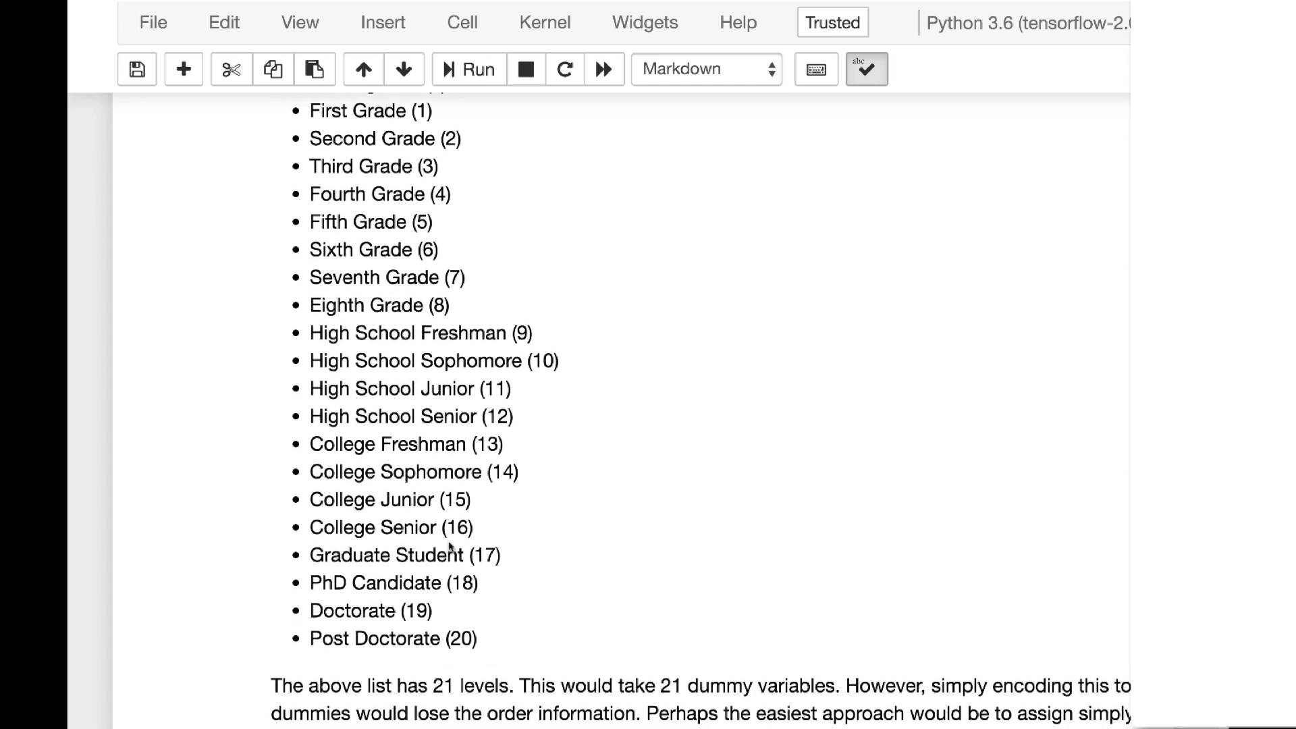
scroll(452, 545, down, 3)
scroll(449, 545, up, 1)
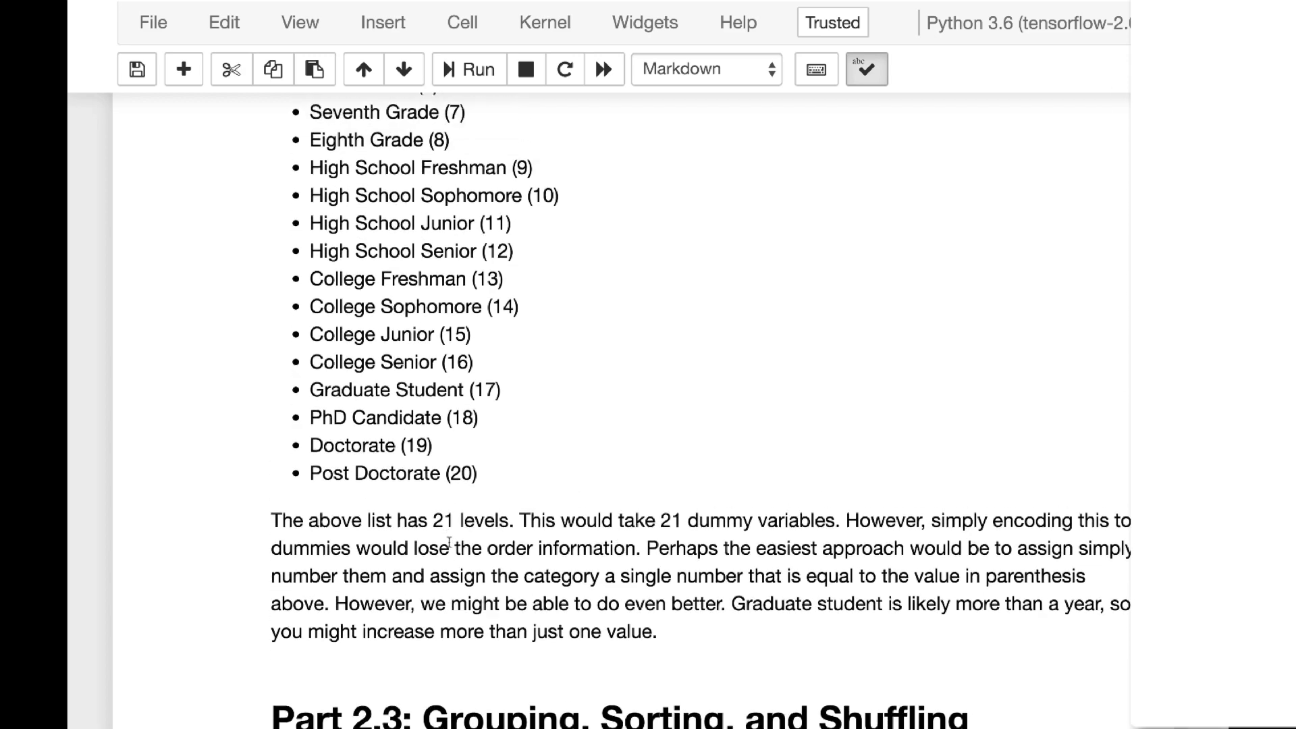
scroll(451, 546, up, 2)
scroll(451, 547, up, 1)
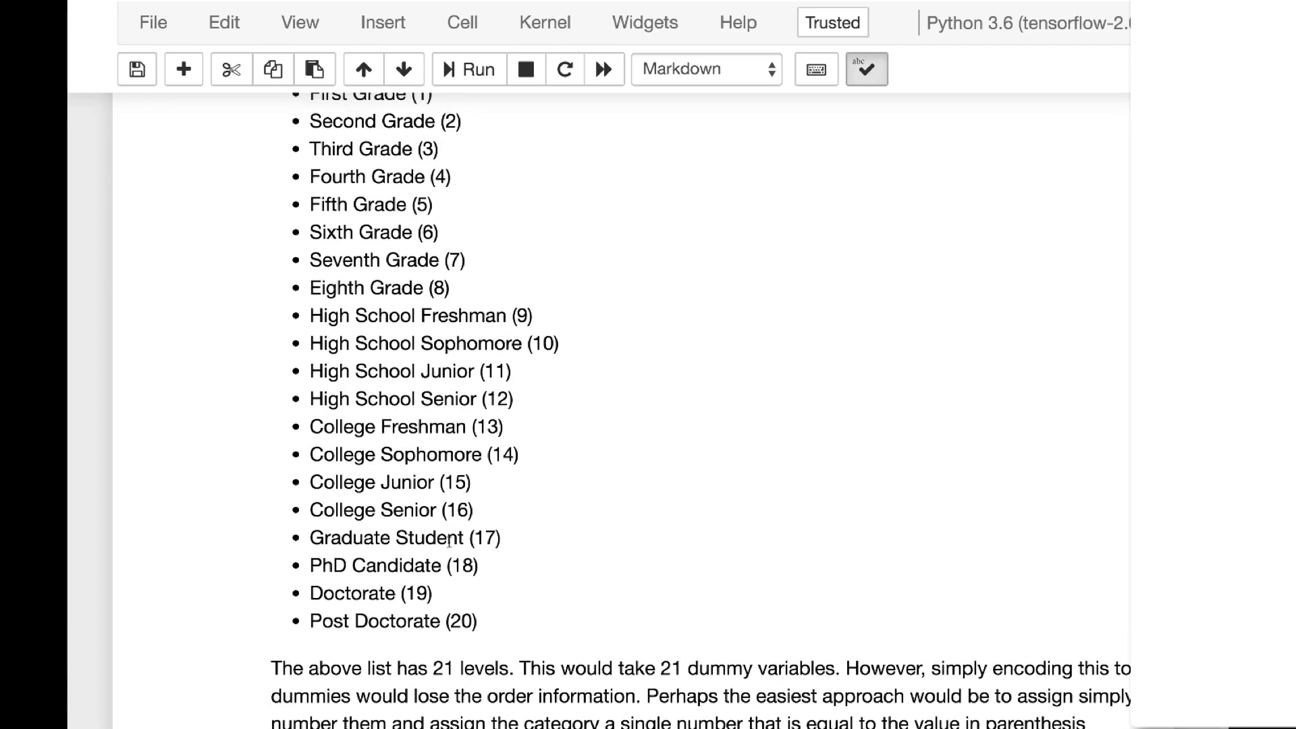